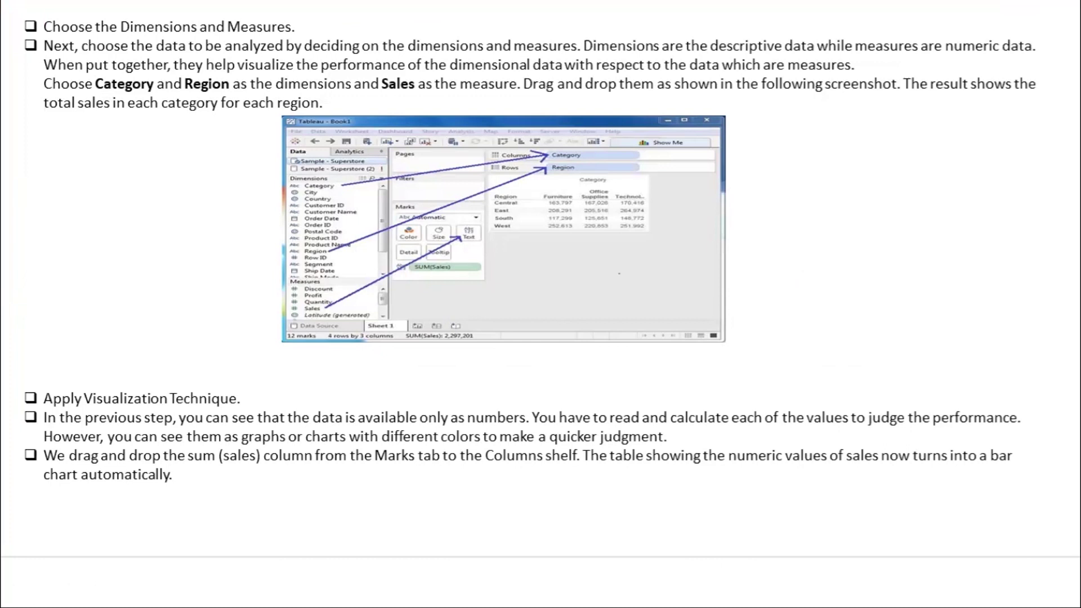
Advance to the adding-another-dimension slide and switch to the Tableau workbook
{"action": "key", "text": "Right"}
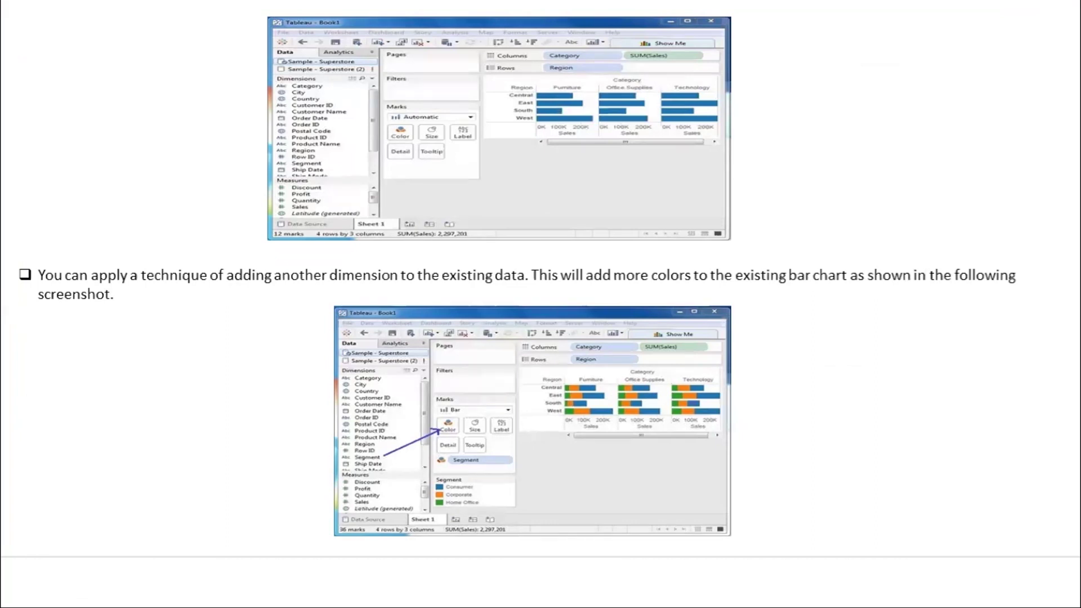
{"action": "key", "text": "alt+Tab"}
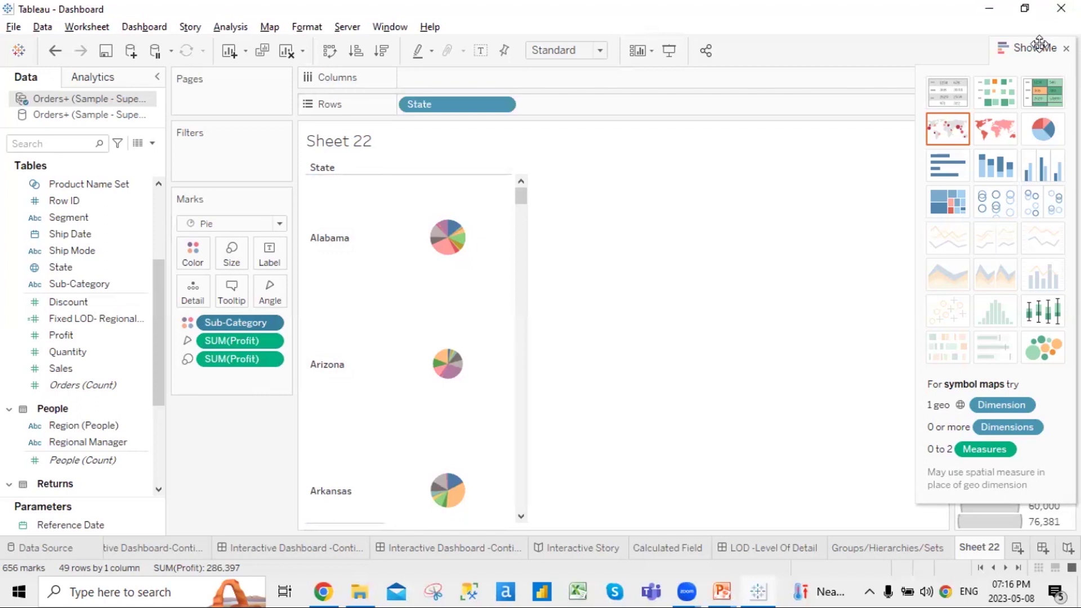
Remove State from Rows, the extra SUM(Profit) pill and Sub-Category from the Marks card
{"action": "left_click", "coordinate": [502, 104]}
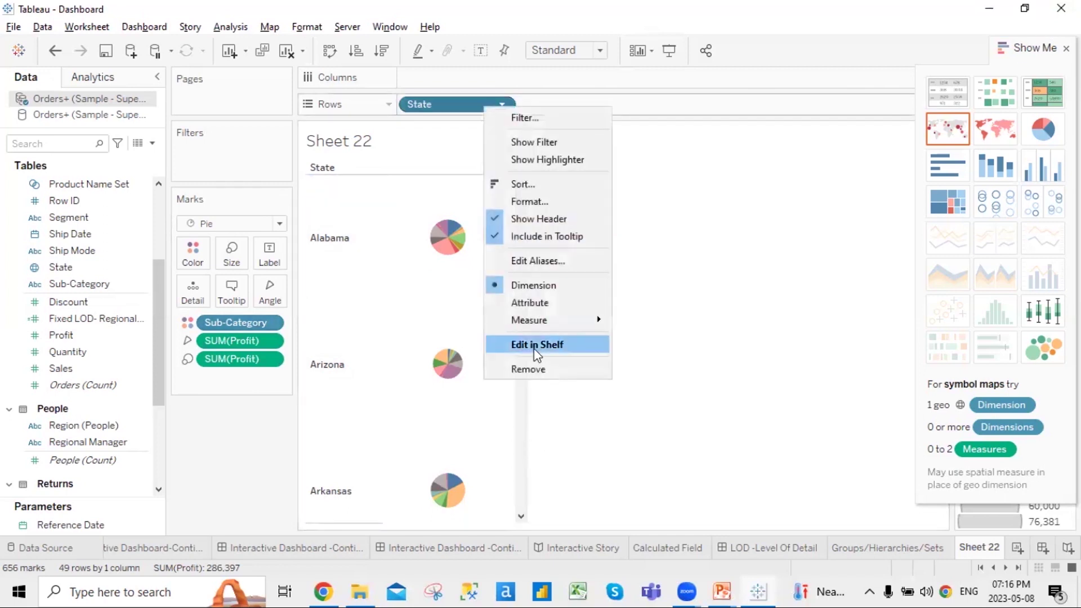
{"action": "left_click", "coordinate": [541, 365]}
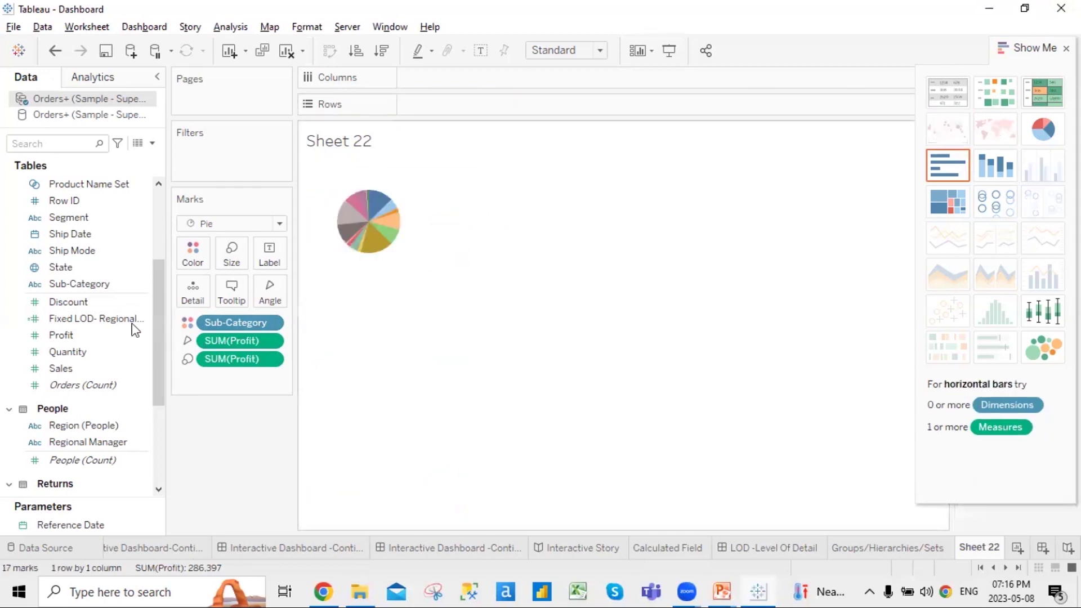
{"action": "right_click", "coordinate": [245, 362]}
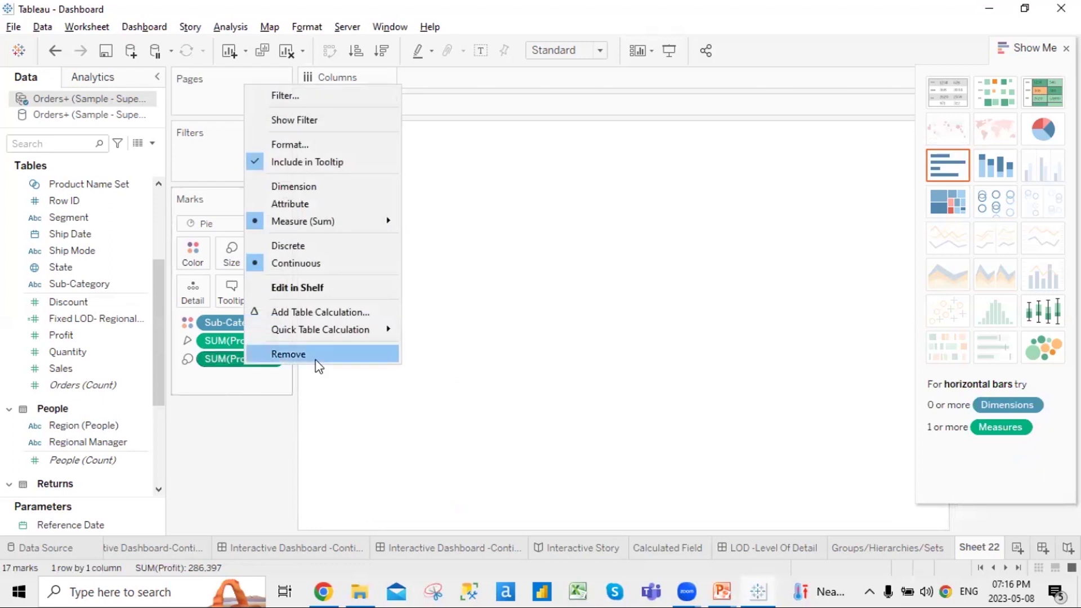
{"action": "left_click", "coordinate": [295, 353]}
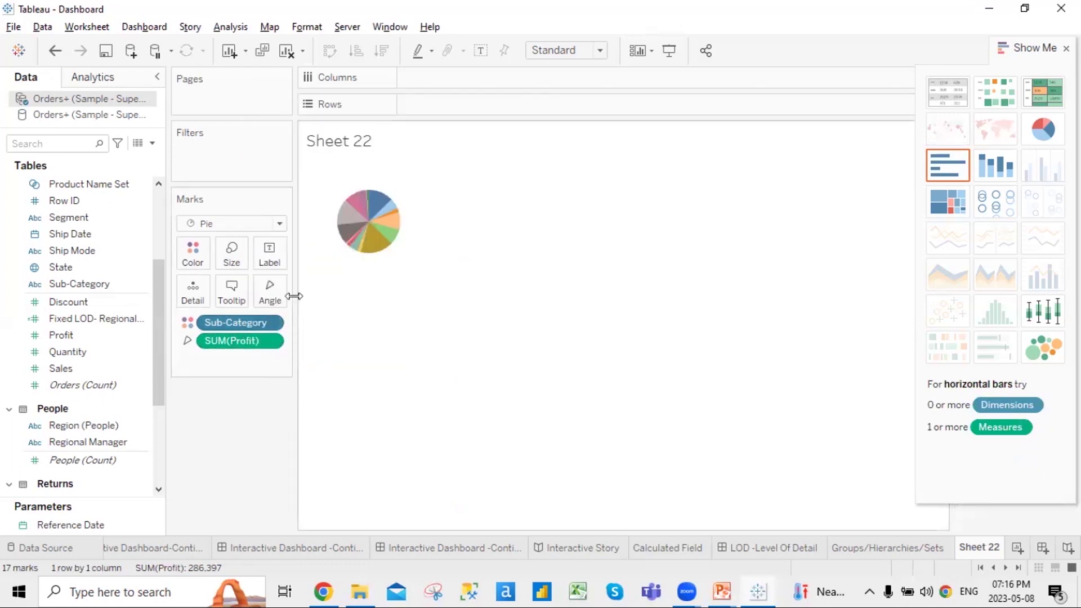
{"action": "left_click", "coordinate": [264, 322]}
{"action": "left_click", "coordinate": [298, 567]}
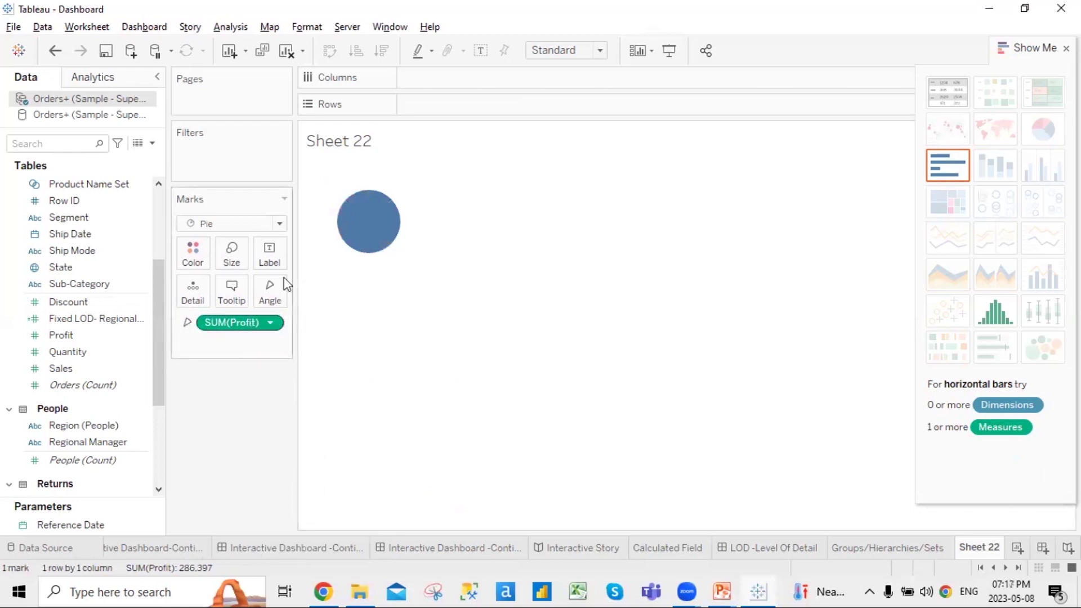
Switch the pie to horizontal bars and add Category to Rows
{"action": "left_click", "coordinate": [963, 170]}
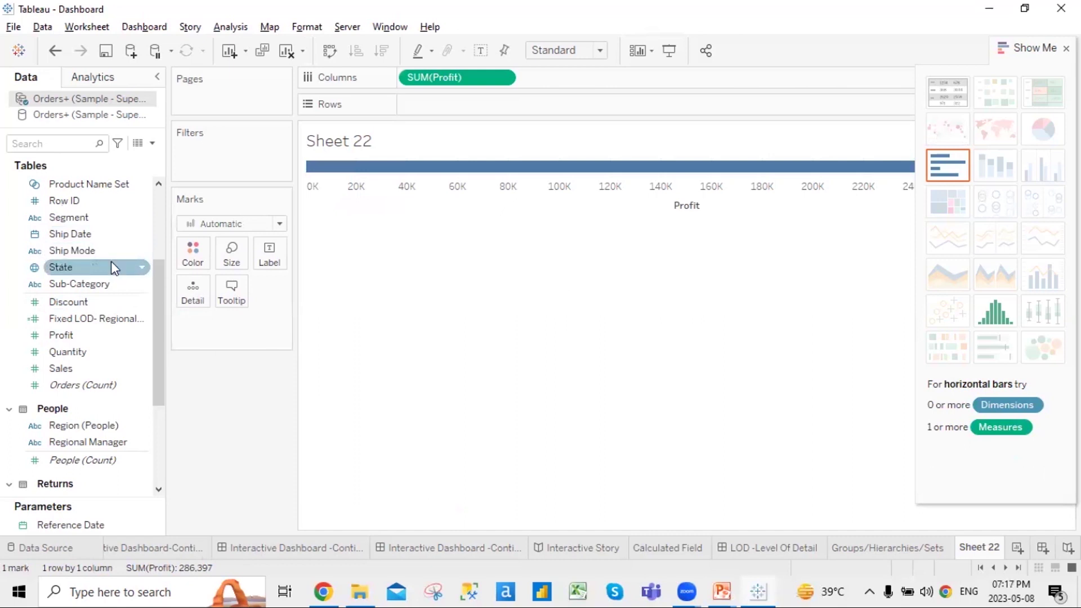
{"action": "scroll", "coordinate": [113, 266], "scroll_direction": "up", "scroll_amount": 2}
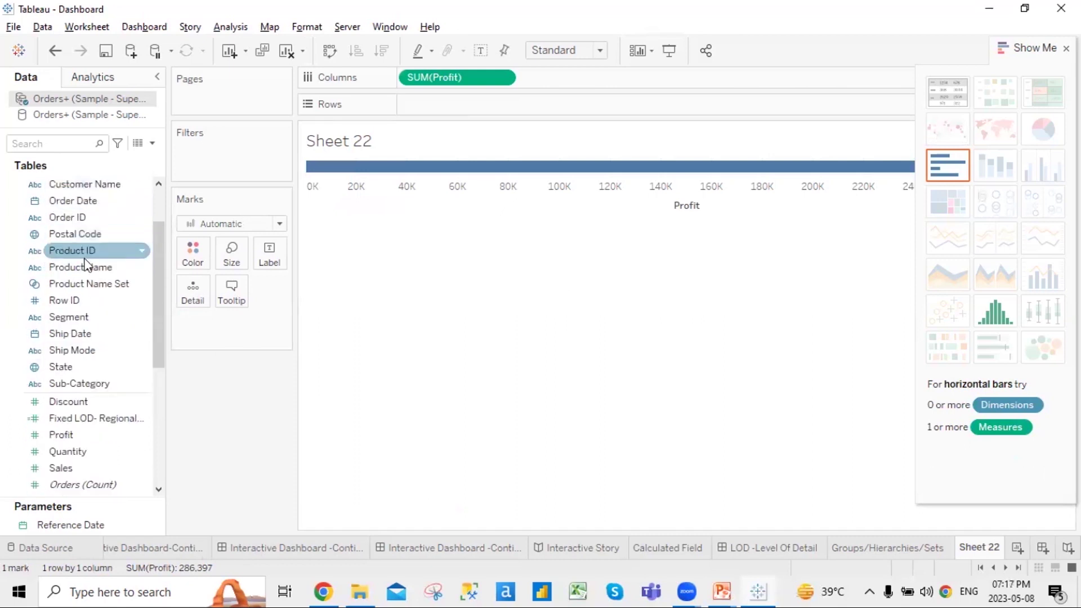
{"action": "mouse_move", "coordinate": [99, 267]}
{"action": "left_mouse_down"}
{"action": "mouse_move", "coordinate": [344, 110]}
{"action": "mouse_move", "coordinate": [293, 132]}
{"action": "mouse_move", "coordinate": [91, 284]}
{"action": "mouse_move", "coordinate": [103, 269]}
{"action": "left_mouse_up"}
{"action": "scroll", "coordinate": [103, 268], "scroll_direction": "up", "scroll_amount": 2}
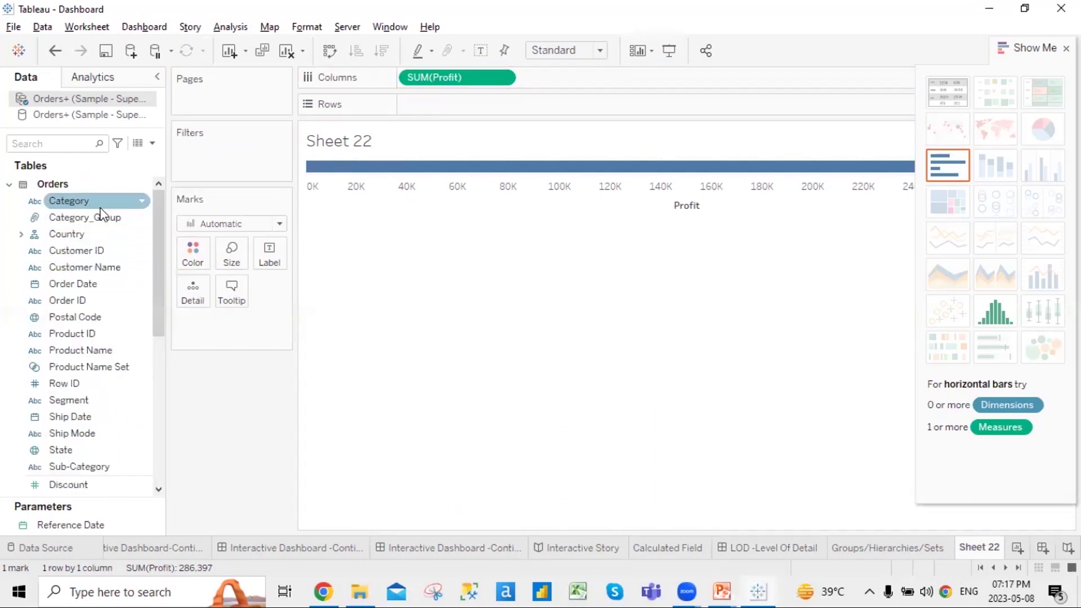
{"action": "left_click_drag", "start_coordinate": [100, 204], "coordinate": [464, 110]}
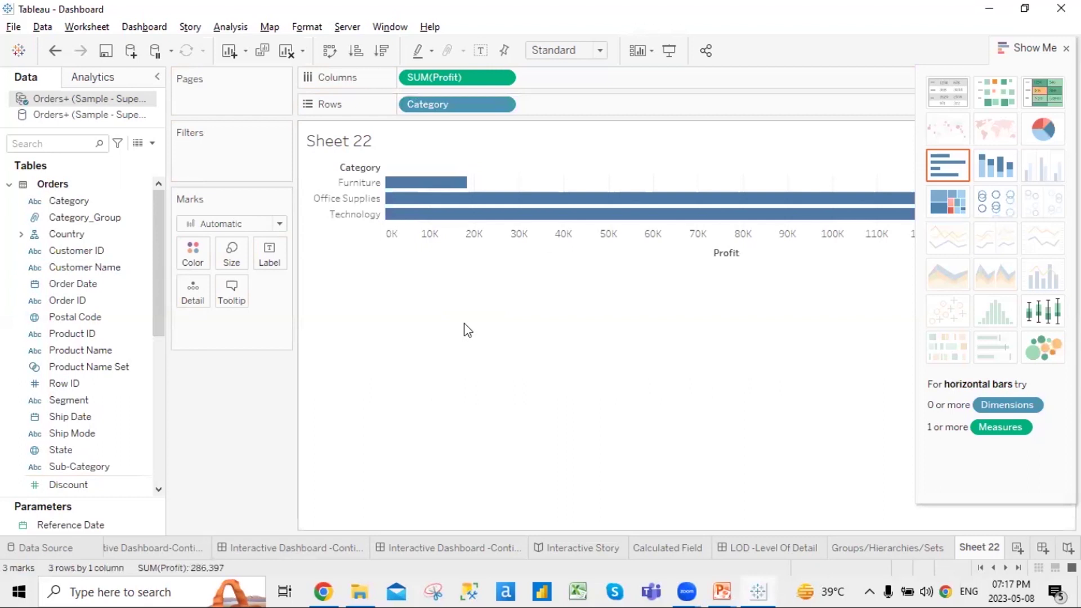
{"action": "scroll", "coordinate": [118, 338], "scroll_direction": "down", "scroll_amount": 1}
{"action": "scroll", "coordinate": [118, 335], "scroll_direction": "up", "scroll_amount": 1}
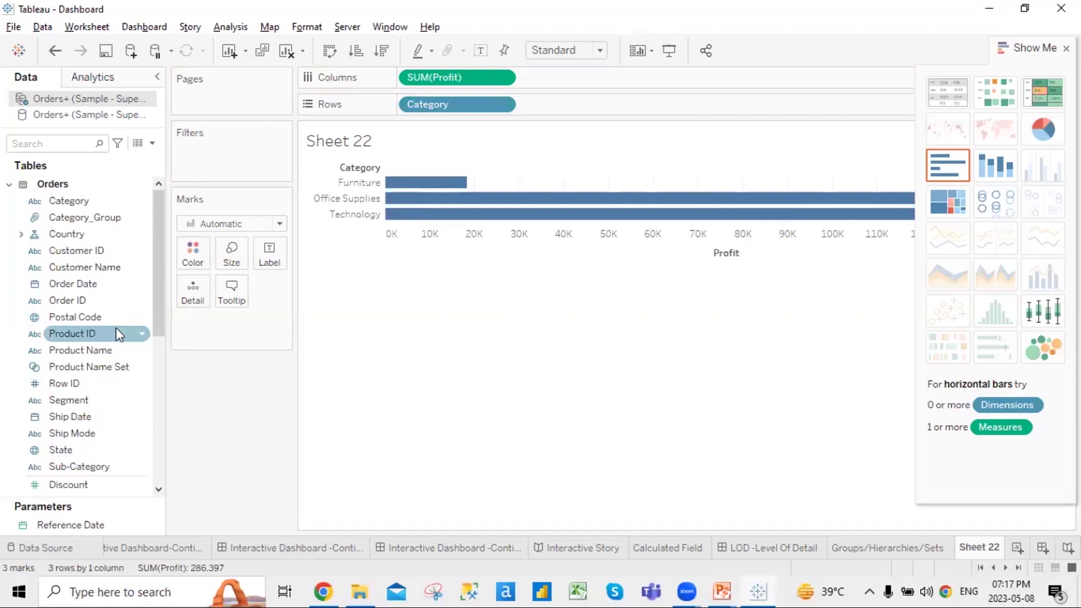
{"action": "scroll", "coordinate": [119, 335], "scroll_direction": "down", "scroll_amount": 1}
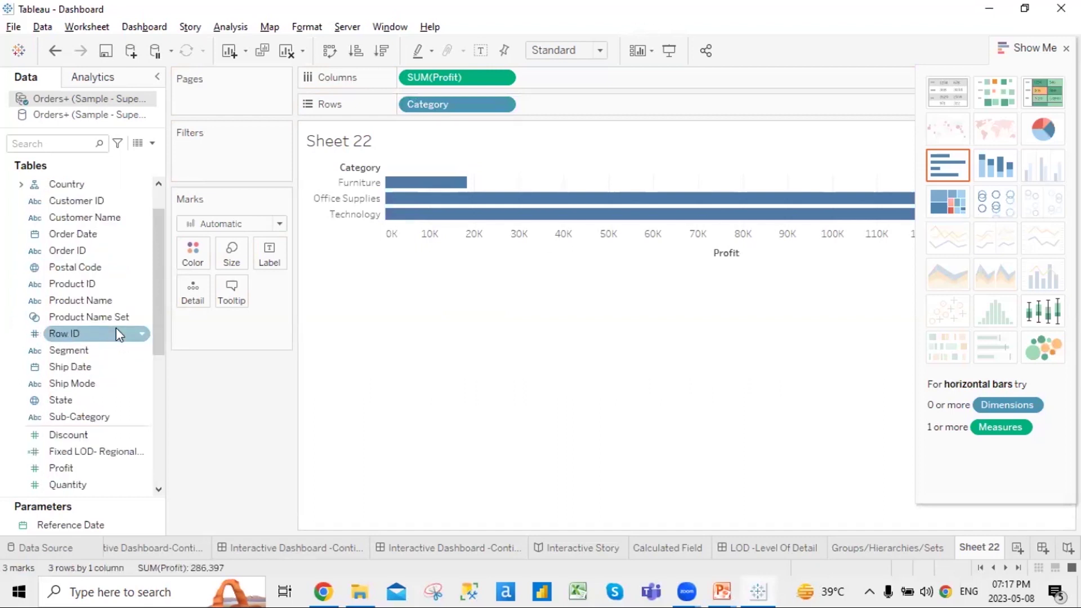
{"action": "scroll", "coordinate": [125, 313], "scroll_direction": "up", "scroll_amount": 1}
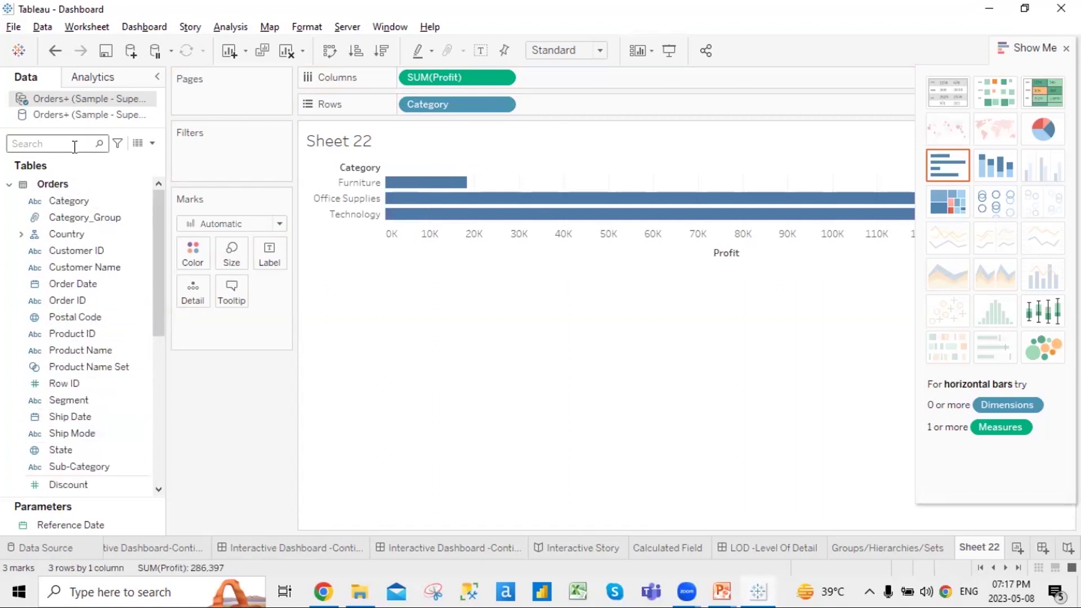
Search the fields for 're', add Region to Rows, and place Category after Region
{"action": "left_click", "coordinate": [60, 137]}
{"action": "scroll", "coordinate": [110, 254], "scroll_direction": "down", "scroll_amount": 1}
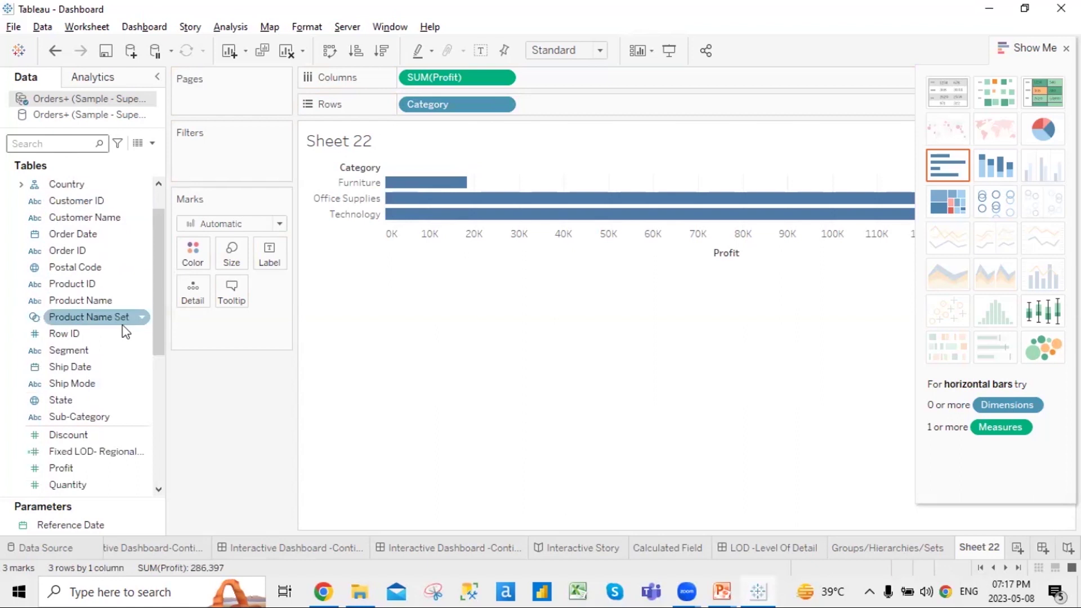
{"action": "scroll", "coordinate": [113, 332], "scroll_direction": "down", "scroll_amount": 1}
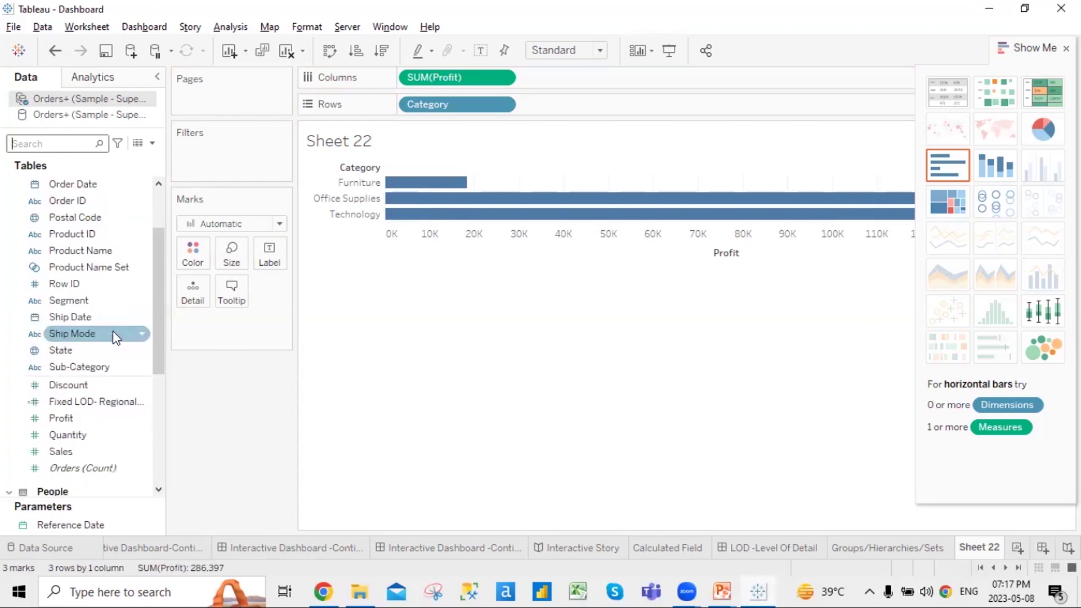
{"action": "scroll", "coordinate": [113, 333], "scroll_direction": "down", "scroll_amount": 2}
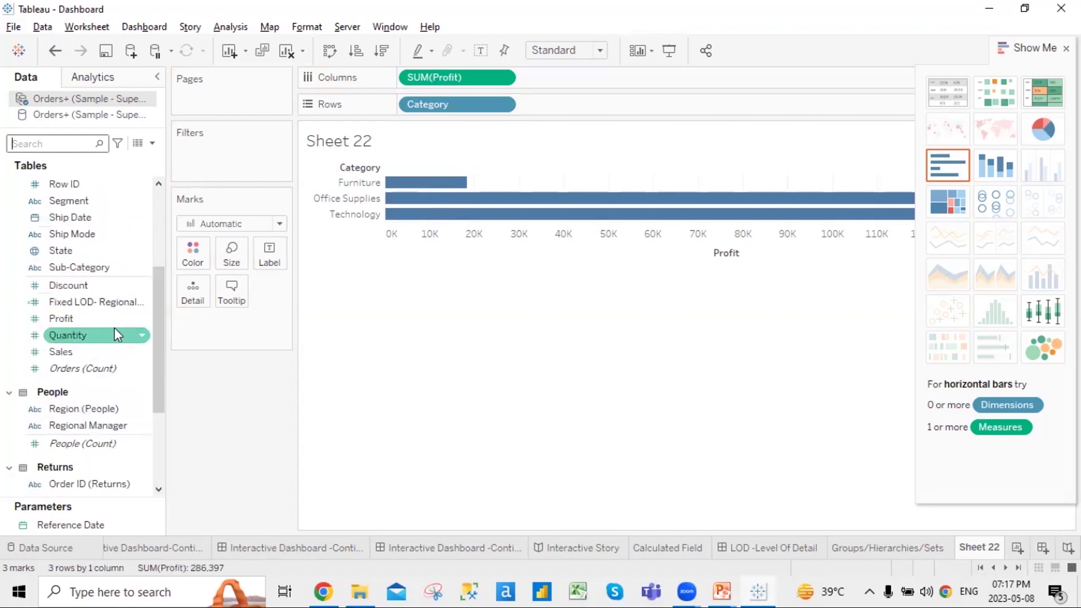
{"action": "scroll", "coordinate": [113, 330], "scroll_direction": "down", "scroll_amount": 3}
{"action": "scroll", "coordinate": [113, 328], "scroll_direction": "up", "scroll_amount": 7}
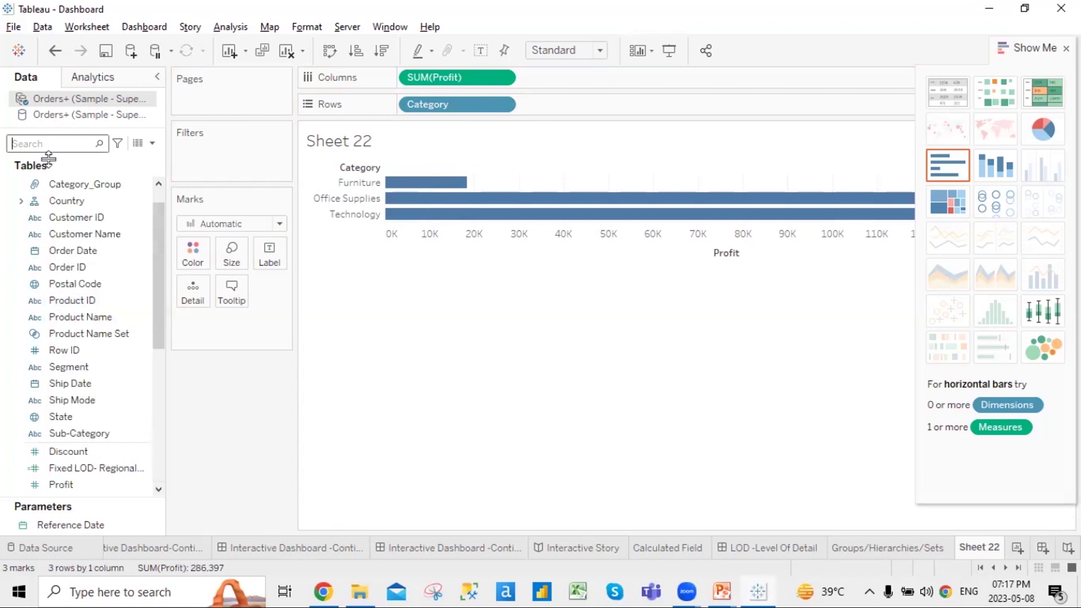
{"action": "type", "text": "re"}
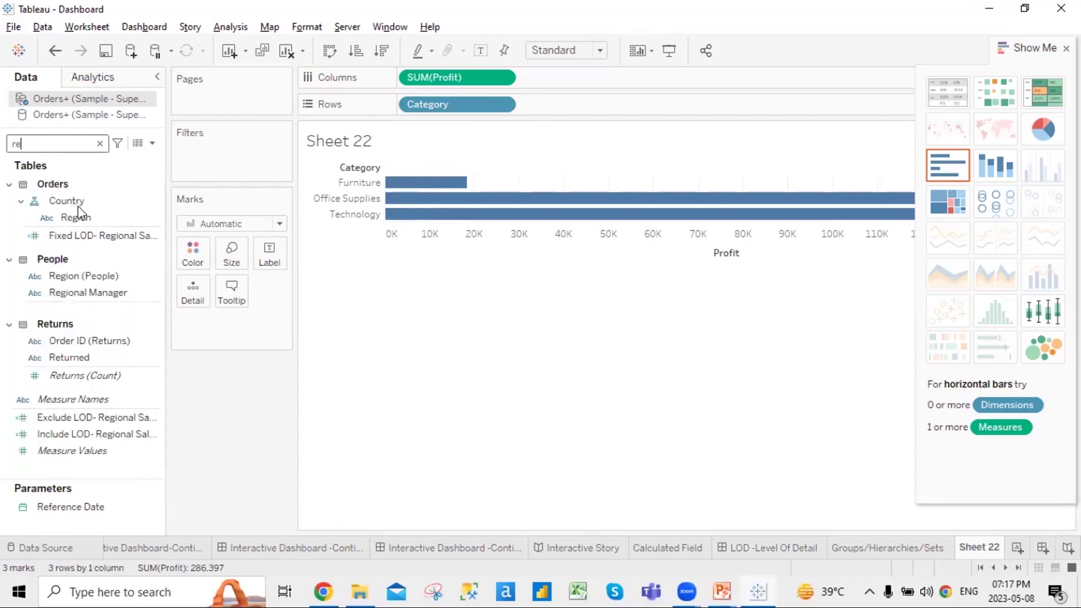
{"action": "left_click_drag", "start_coordinate": [130, 217], "coordinate": [556, 96]}
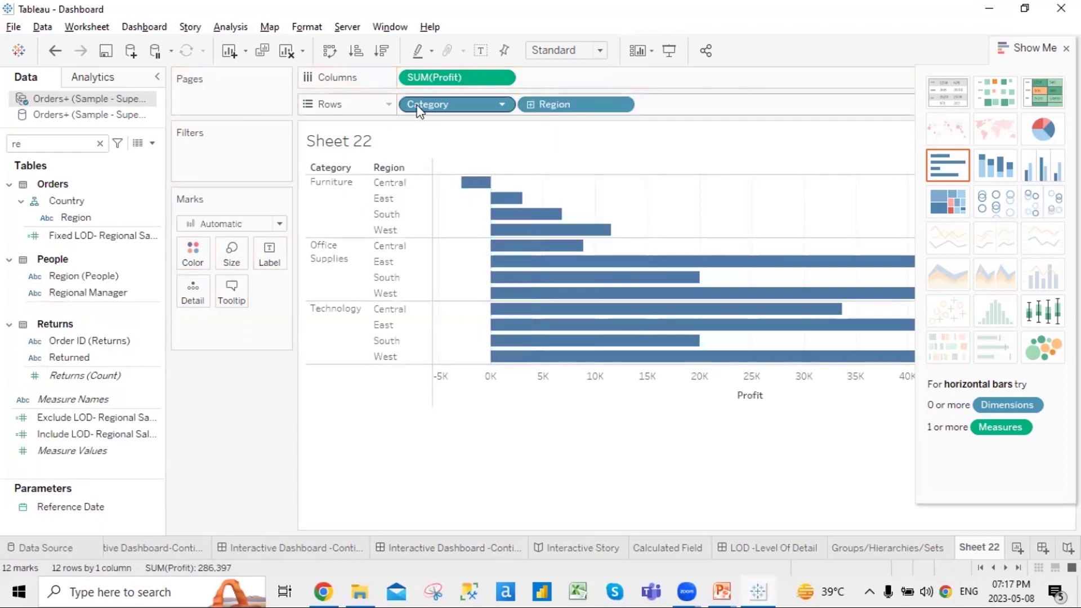
{"action": "mouse_move", "coordinate": [445, 107]}
{"action": "left_mouse_down"}
{"action": "mouse_move", "coordinate": [641, 110]}
{"action": "mouse_move", "coordinate": [695, 99]}
{"action": "left_mouse_up"}
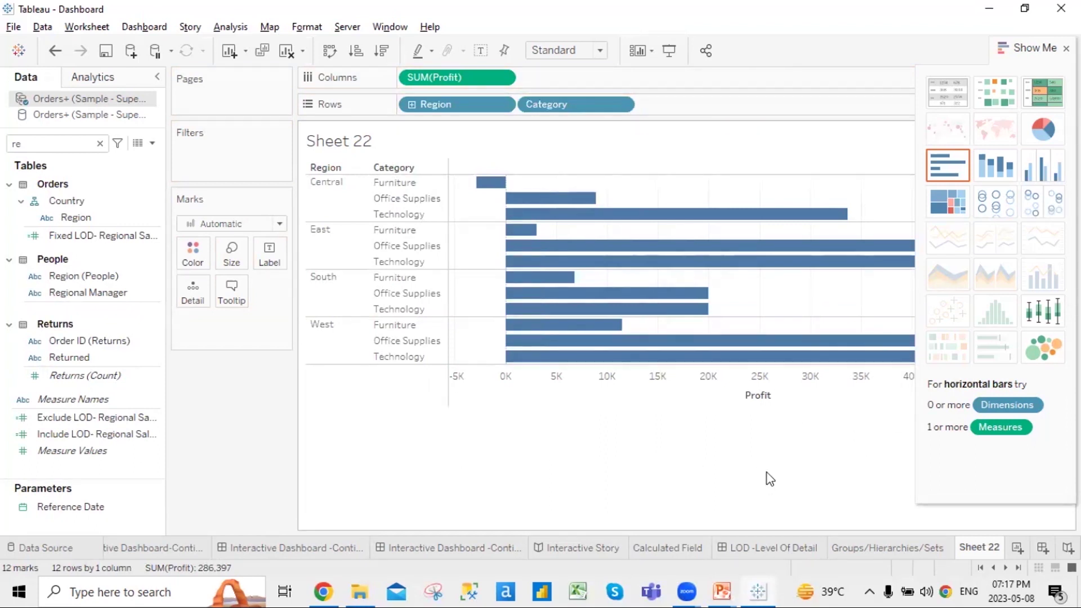
Clear the Data pane search and drag Region onto Color
{"action": "left_click", "coordinate": [100, 144]}
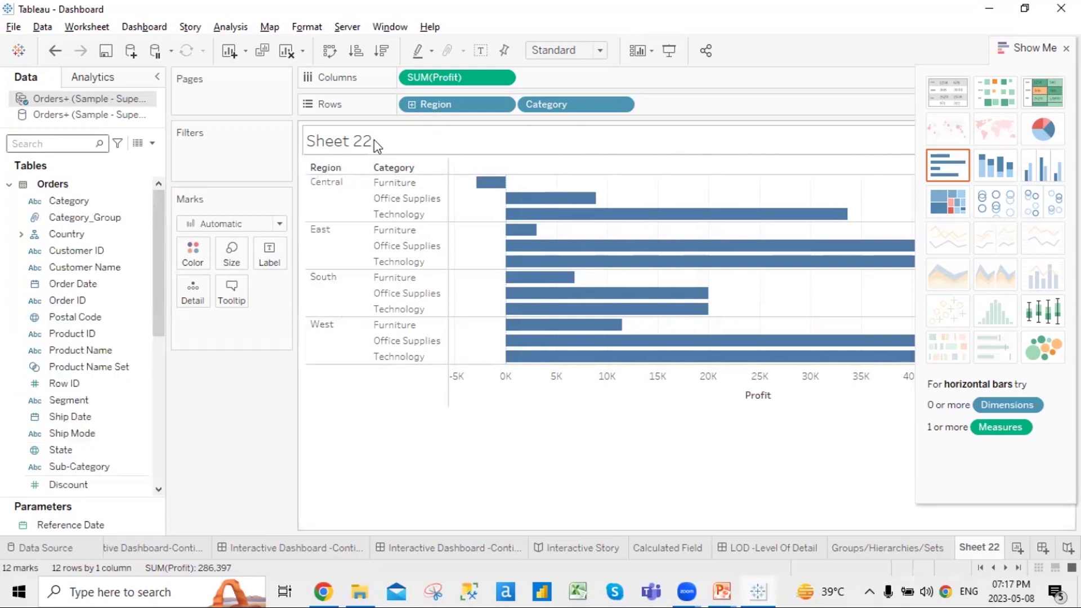
{"action": "left_click_drag", "start_coordinate": [444, 111], "coordinate": [244, 485]}
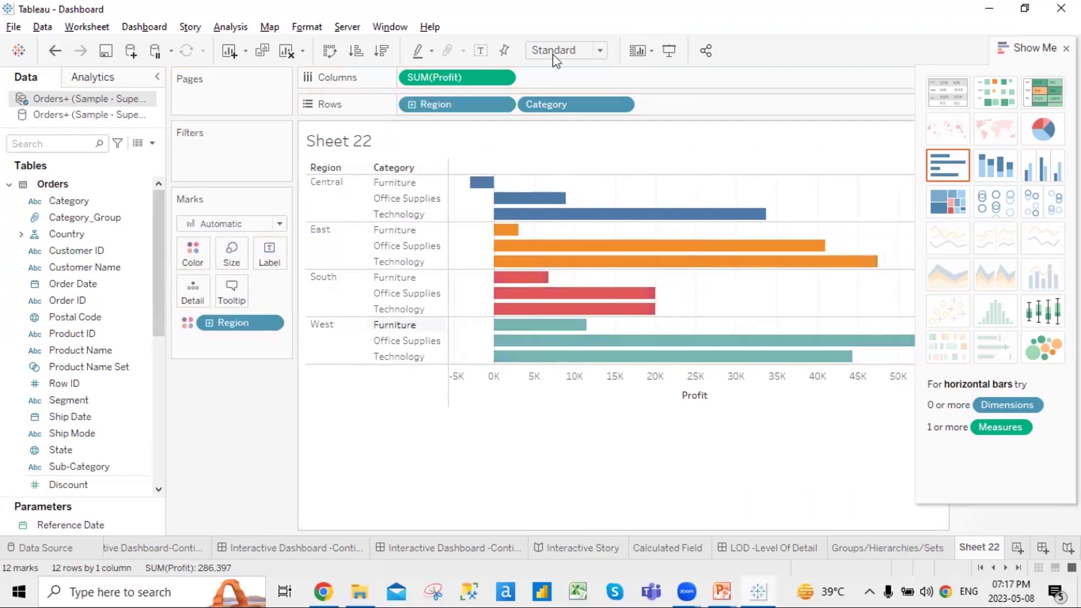
Remove Region from Rows to stack the bars, and try a thinner then thicker mark size
{"action": "right_click", "coordinate": [492, 108]}
{"action": "left_click", "coordinate": [549, 398]}
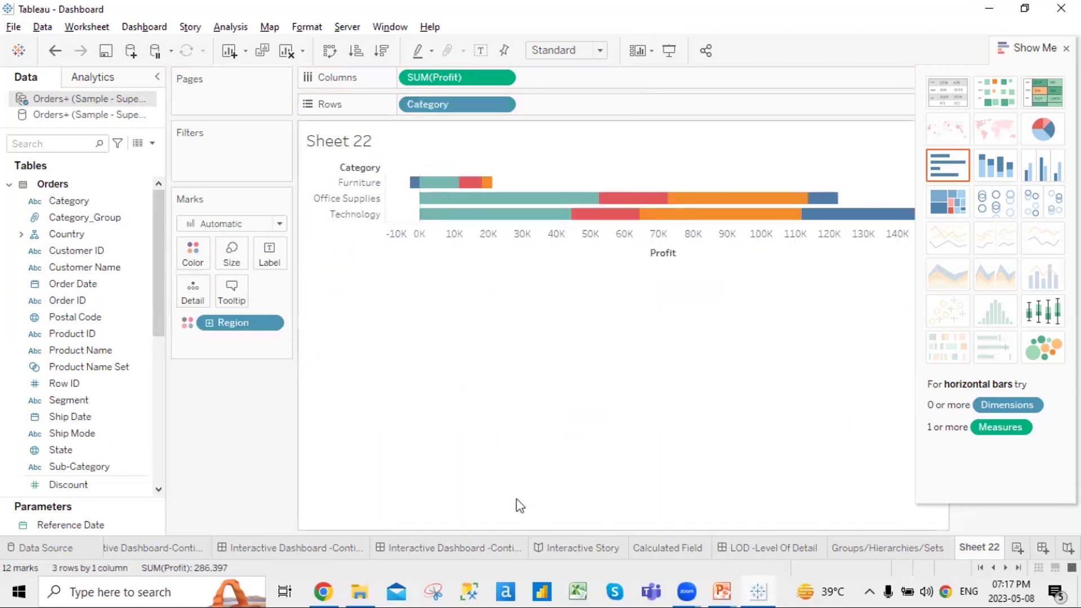
{"action": "mouse_move", "coordinate": [422, 192]}
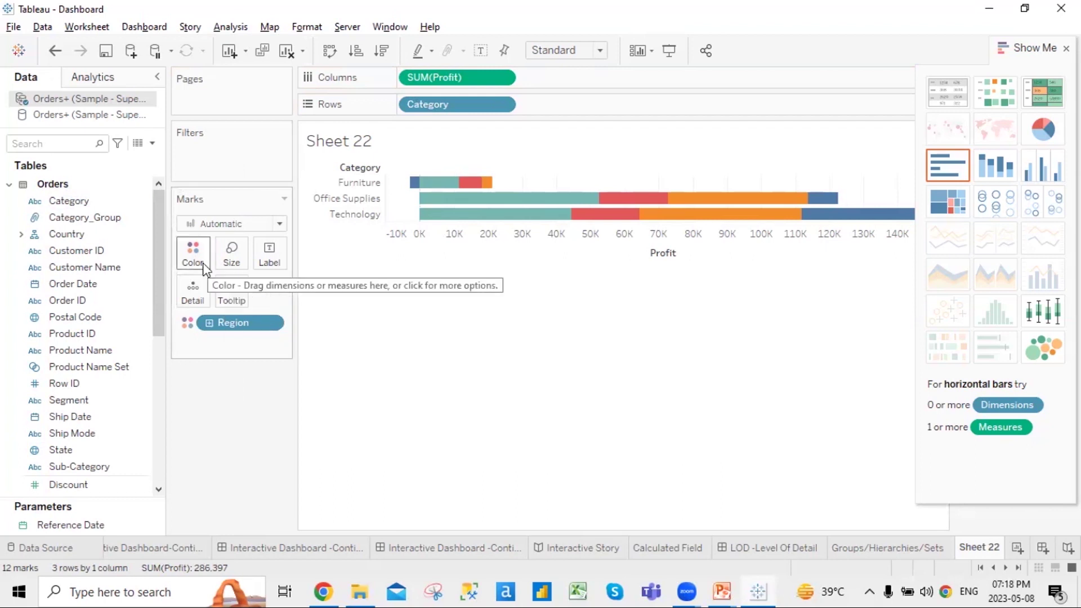
{"action": "left_click", "coordinate": [231, 270]}
{"action": "left_click", "coordinate": [305, 292]}
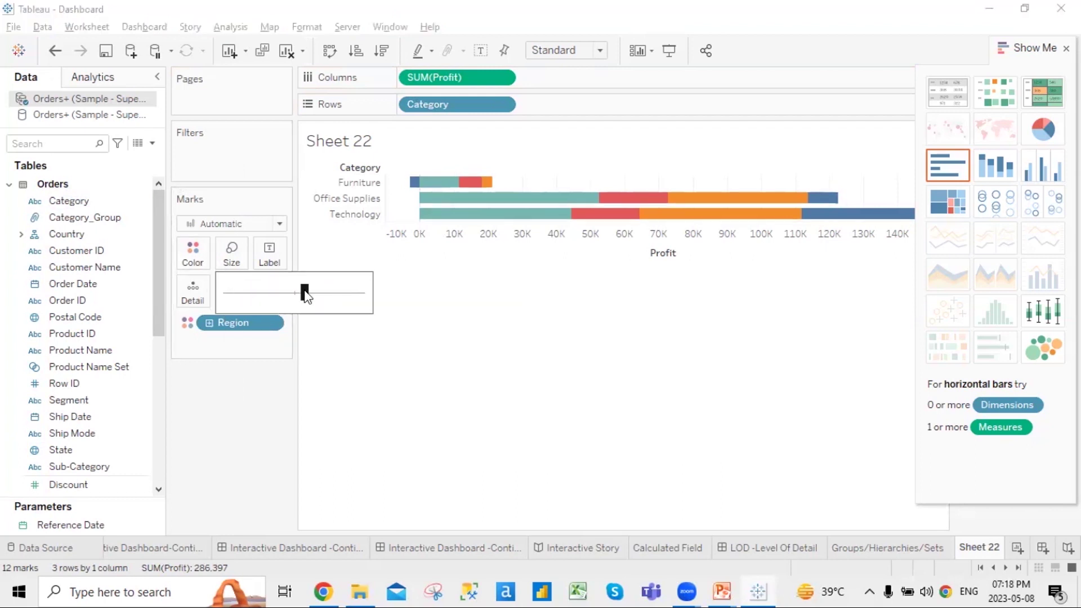
{"action": "left_click", "coordinate": [318, 292]}
Show value labels on the bars and bring up the Edit Tooltip dialog
{"action": "left_click", "coordinate": [270, 258]}
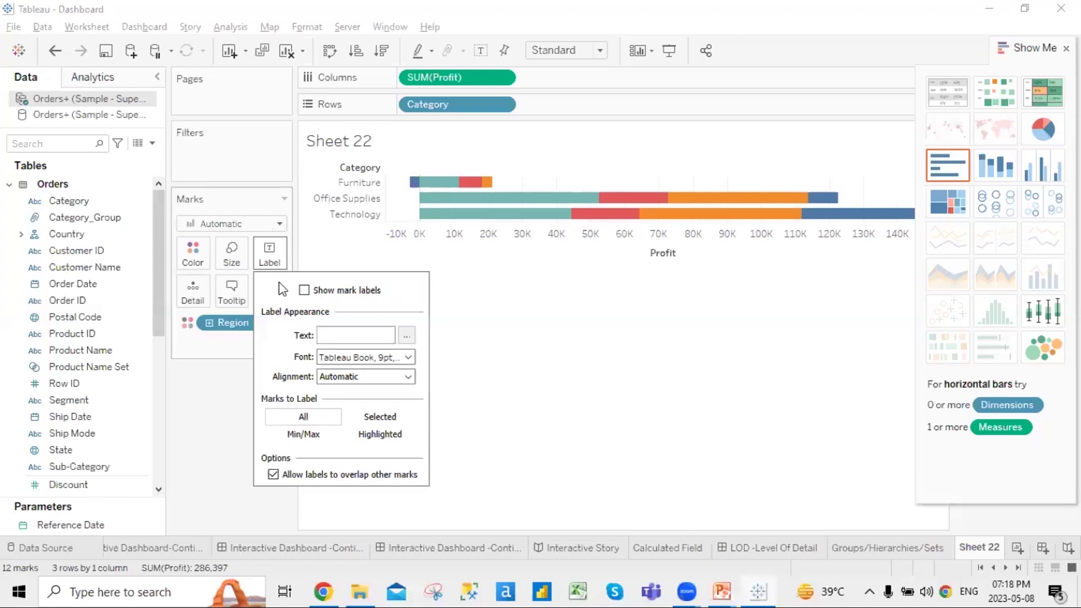
{"action": "left_click", "coordinate": [653, 299]}
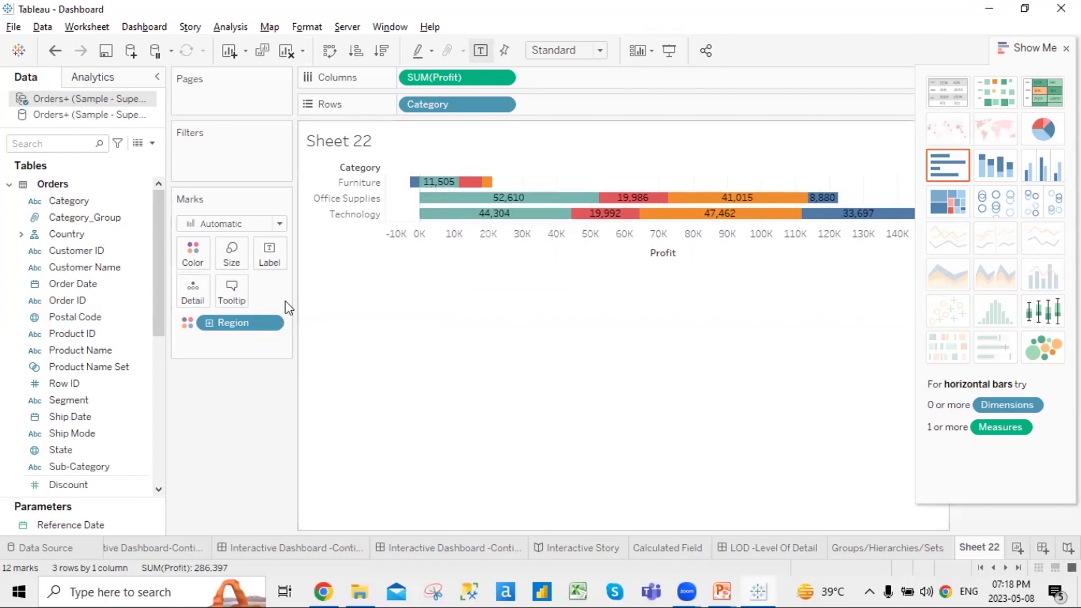
{"action": "left_click", "coordinate": [232, 288]}
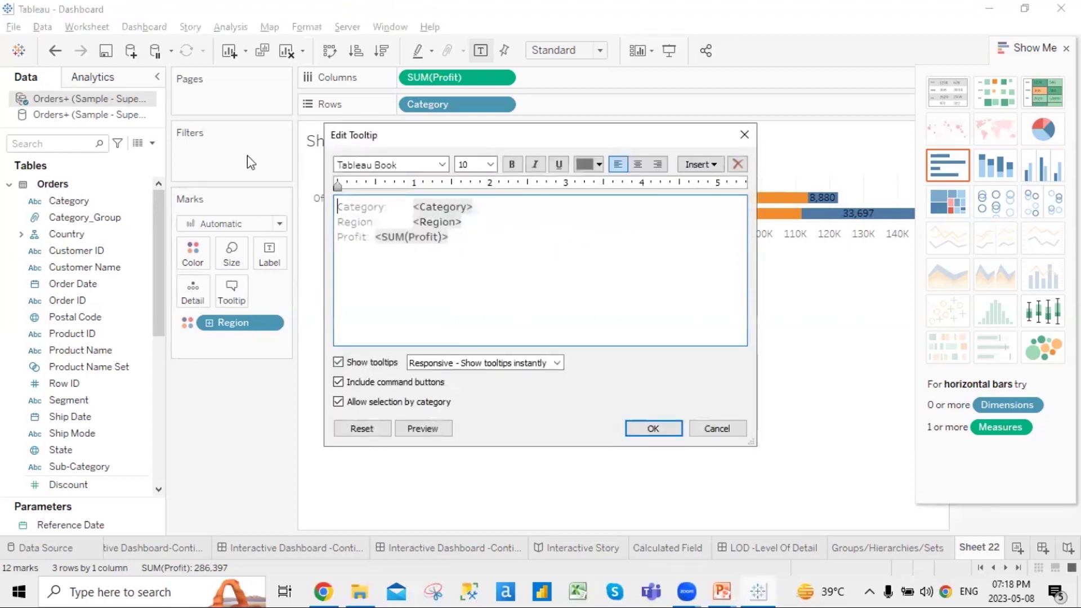
Turn Show tooltips off and back on in Edit Tooltip, then close the editor
{"action": "left_click", "coordinate": [745, 134]}
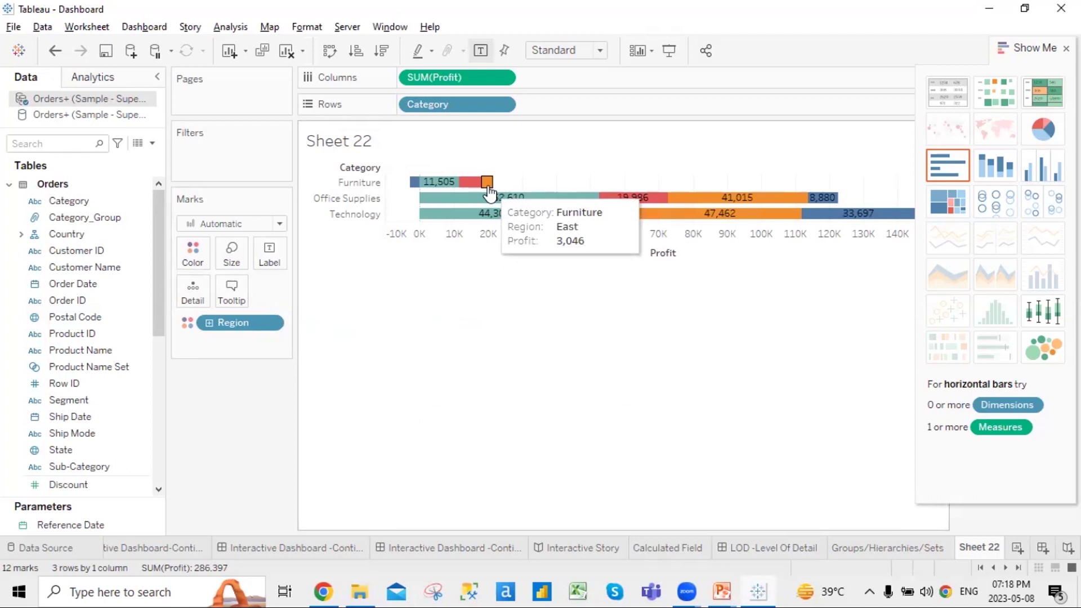
{"action": "left_click", "coordinate": [243, 285]}
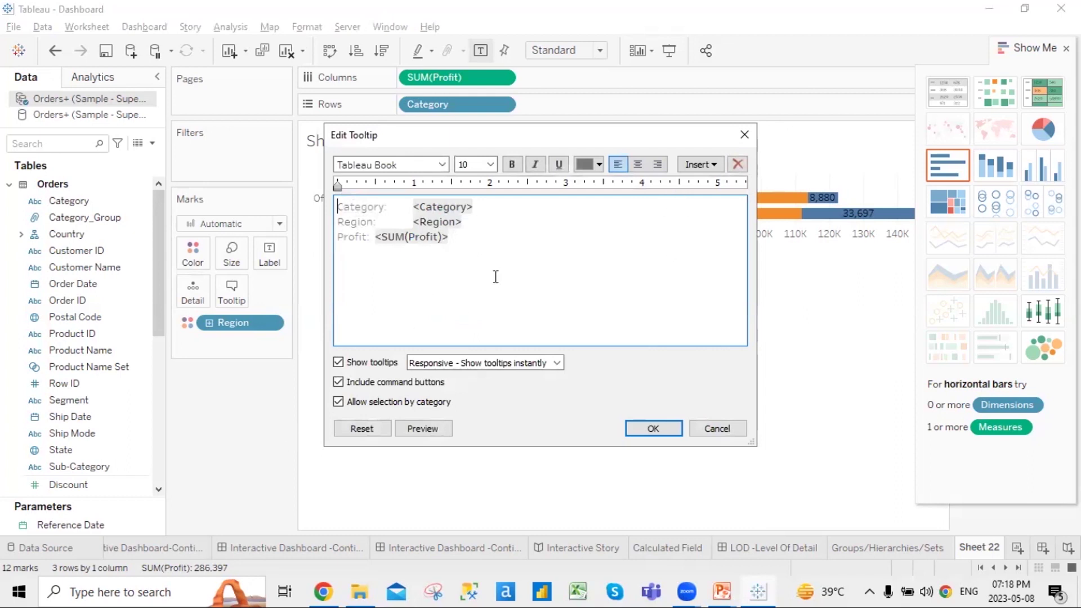
{"action": "left_click", "coordinate": [339, 363]}
{"action": "left_click", "coordinate": [652, 431]}
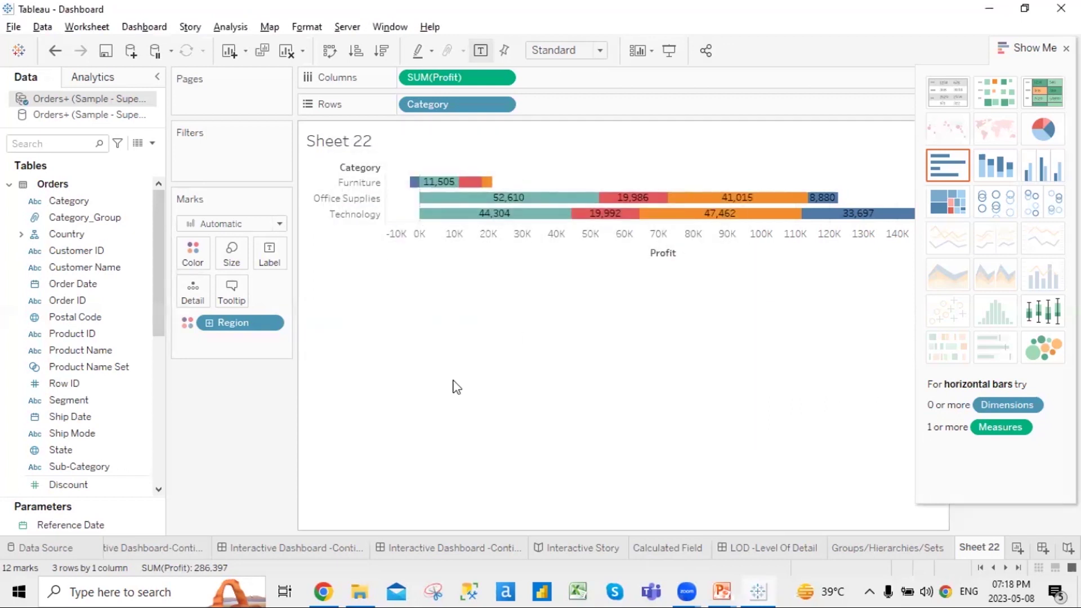
{"action": "left_click", "coordinate": [223, 287]}
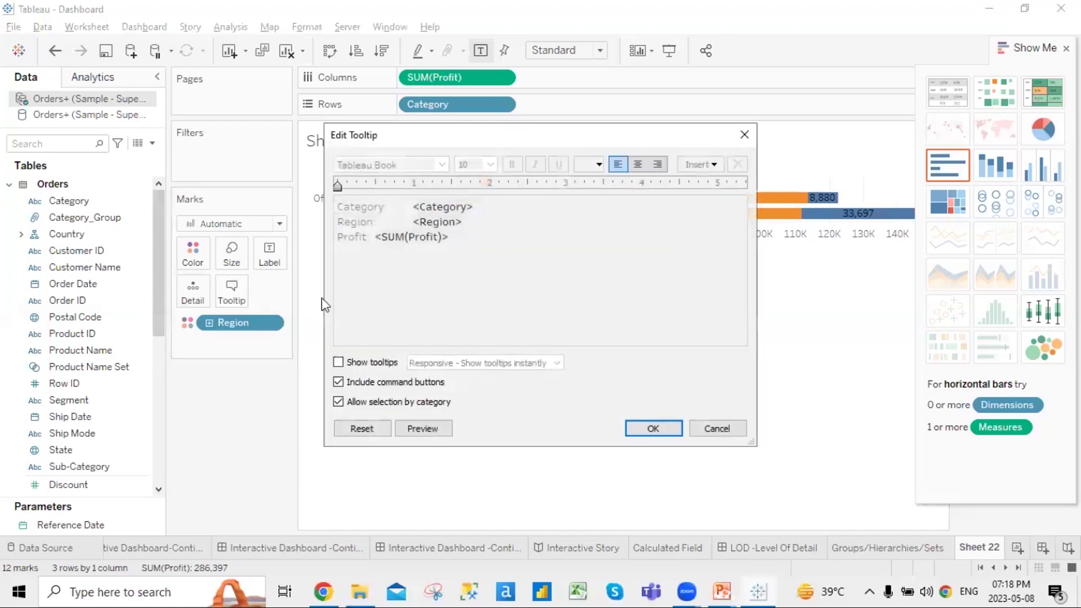
{"action": "left_click", "coordinate": [338, 362]}
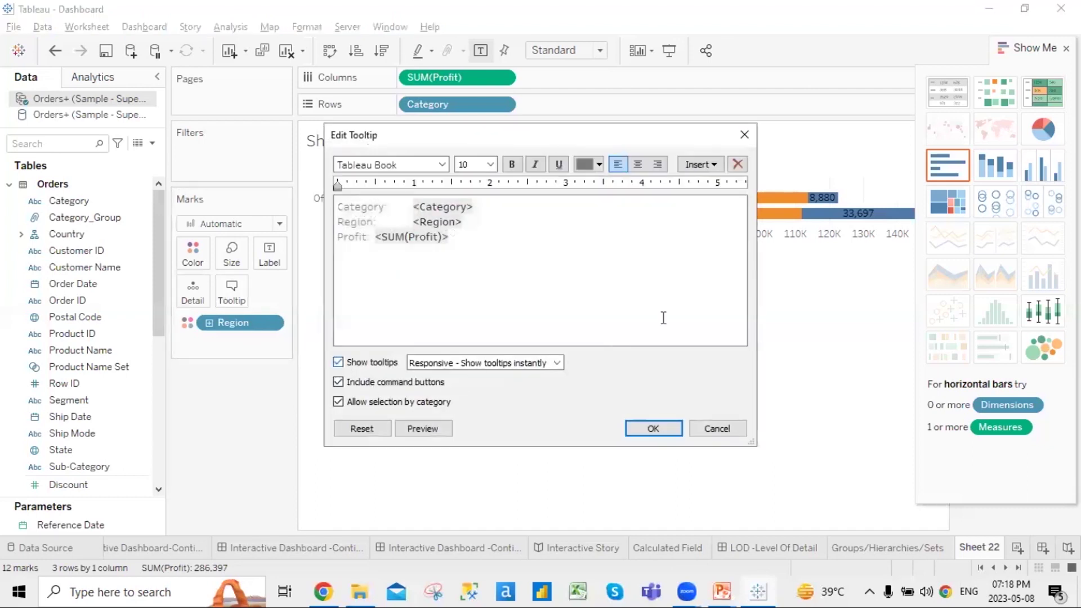
{"action": "left_click", "coordinate": [743, 135]}
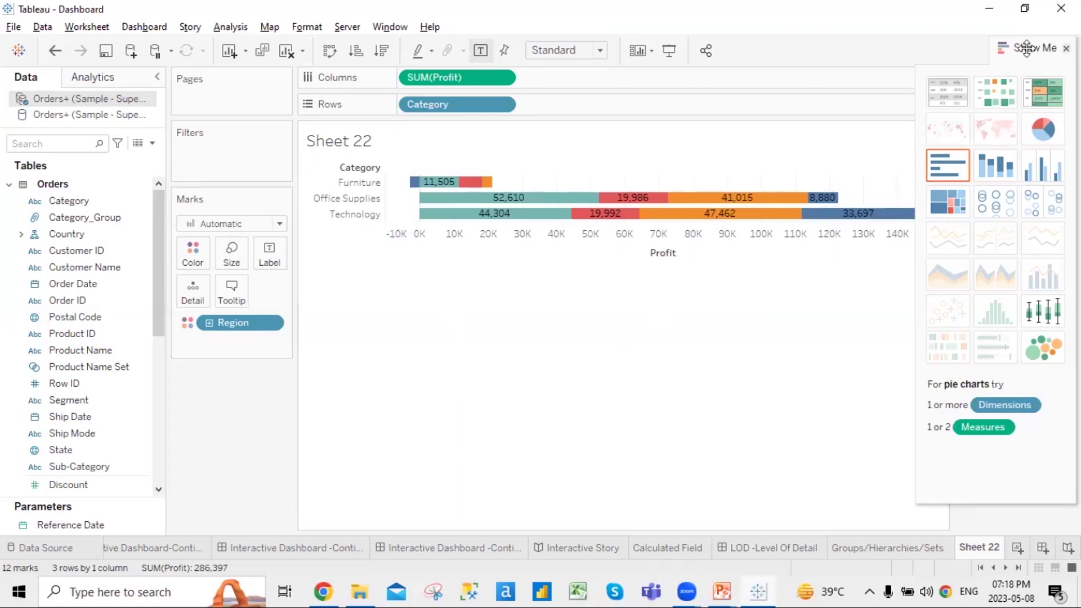
Collapse Show Me and move the Region colour legend below the Marks card
{"action": "left_click", "coordinate": [1066, 48]}
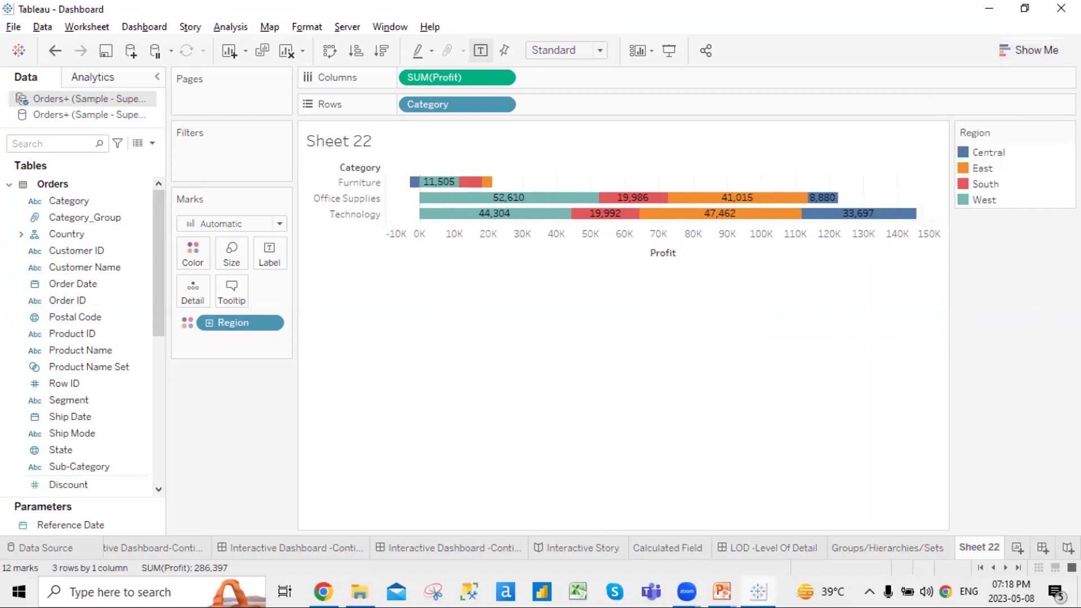
{"action": "left_click_drag", "start_coordinate": [997, 128], "coordinate": [235, 372]}
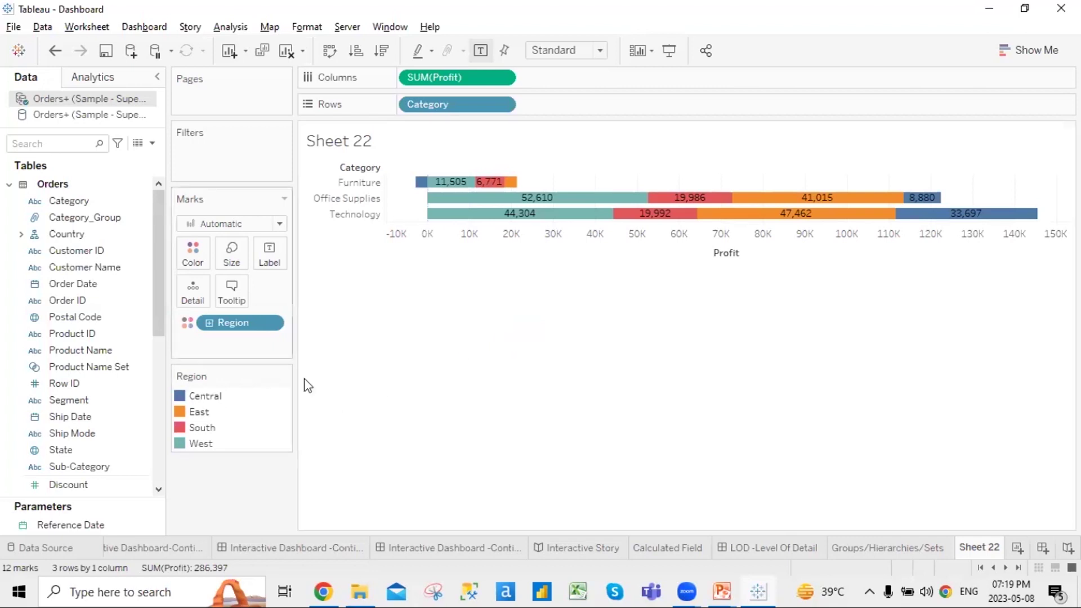
{"action": "left_click", "coordinate": [286, 377]}
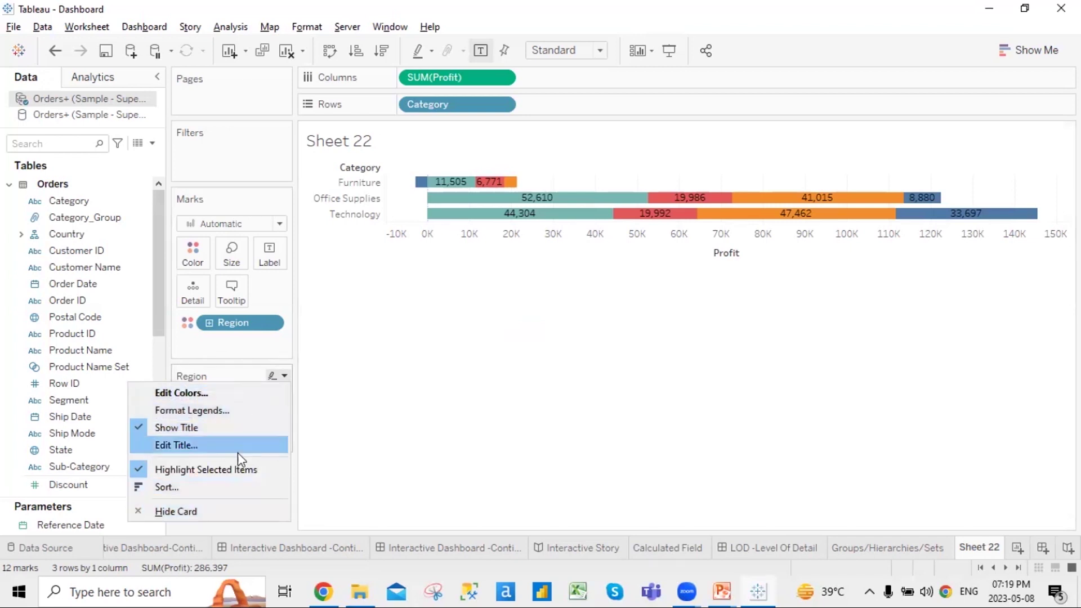
In Region's Edit Colors dialog, set Central to teal
{"action": "left_click", "coordinate": [203, 393]}
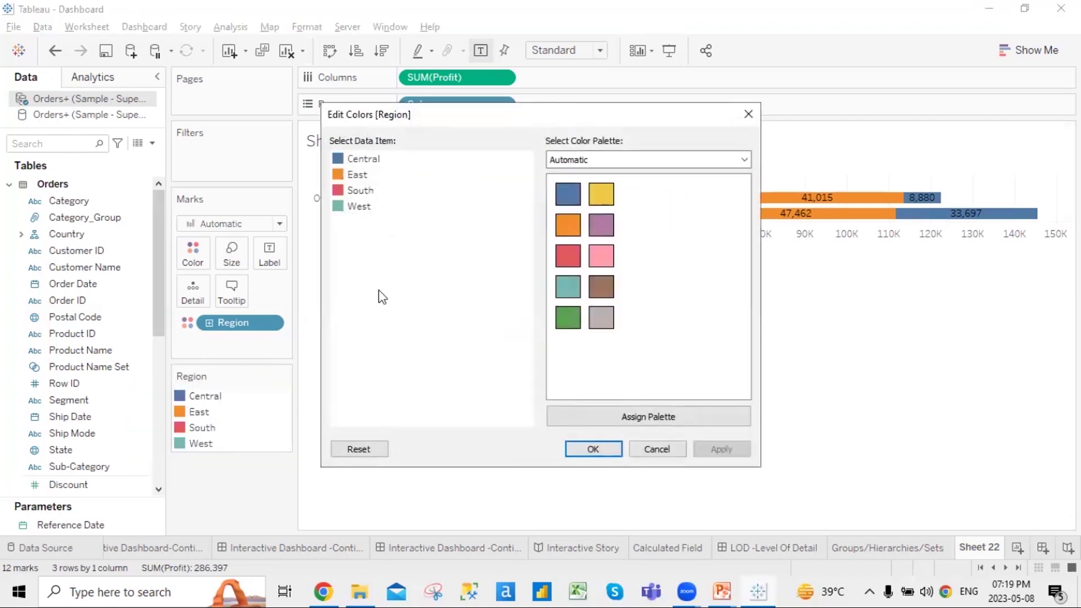
{"action": "left_click", "coordinate": [355, 158]}
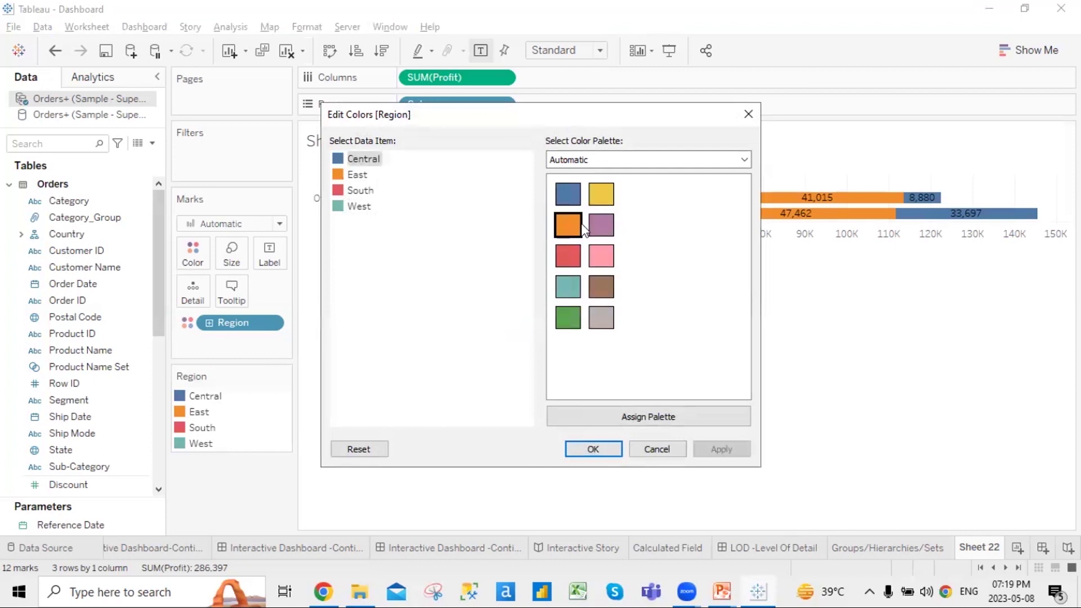
{"action": "left_click", "coordinate": [748, 114]}
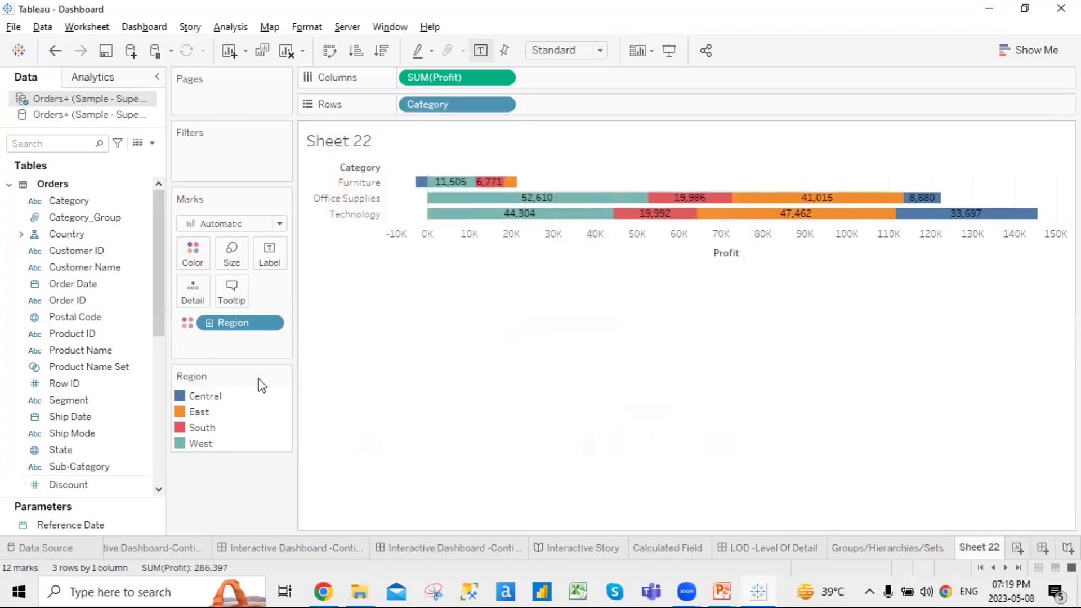
{"action": "left_click", "coordinate": [283, 381]}
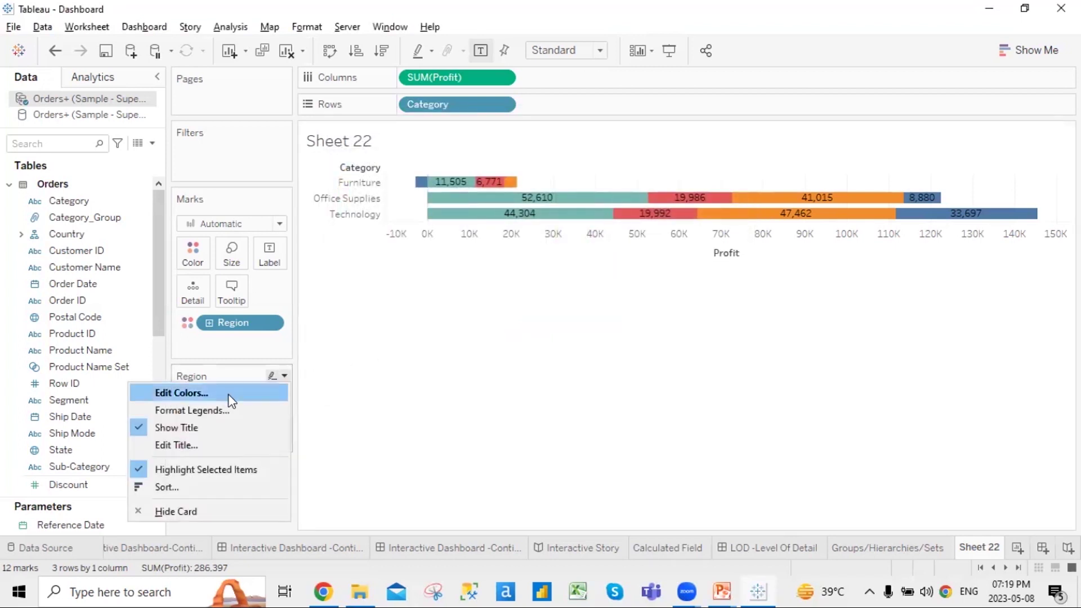
{"action": "left_click", "coordinate": [228, 392]}
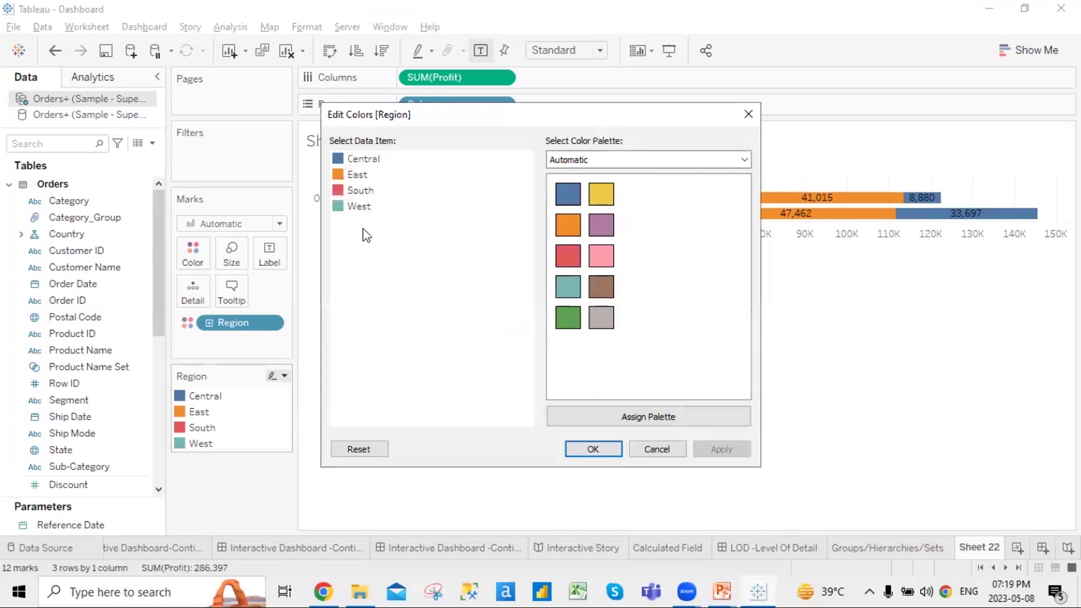
{"action": "left_click", "coordinate": [366, 161]}
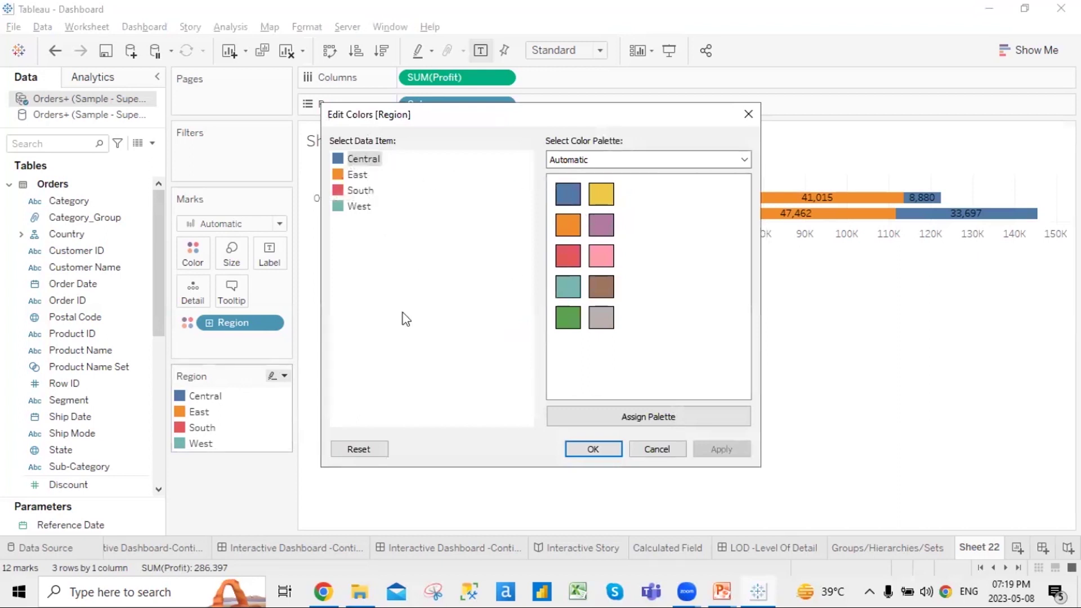
{"action": "left_click", "coordinate": [568, 289]}
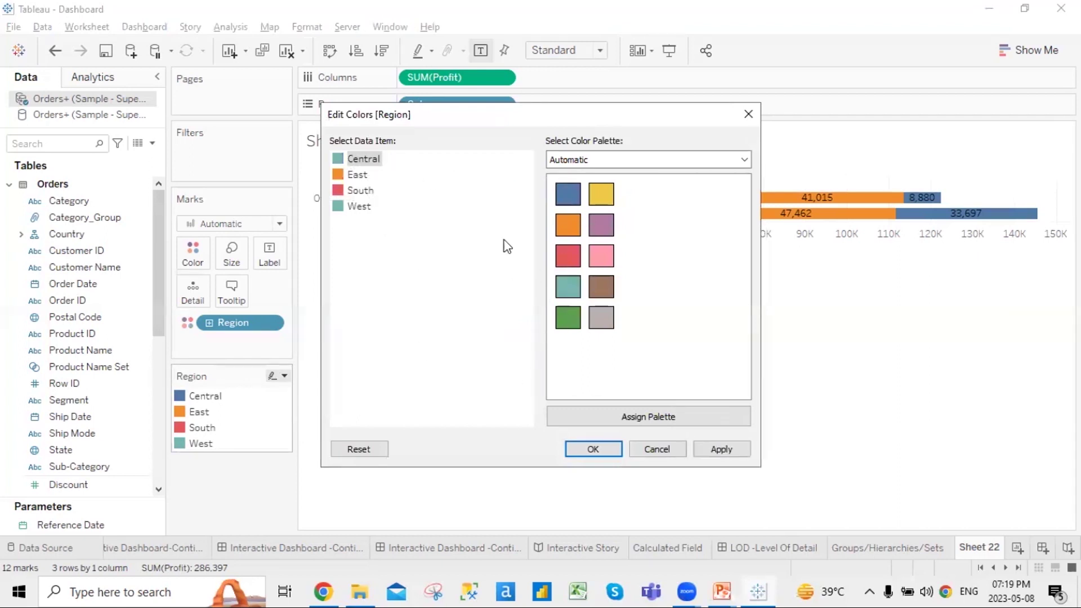
Assign the Nuriel Stone palette to all regions, apply it and confirm
{"action": "left_click", "coordinate": [750, 164]}
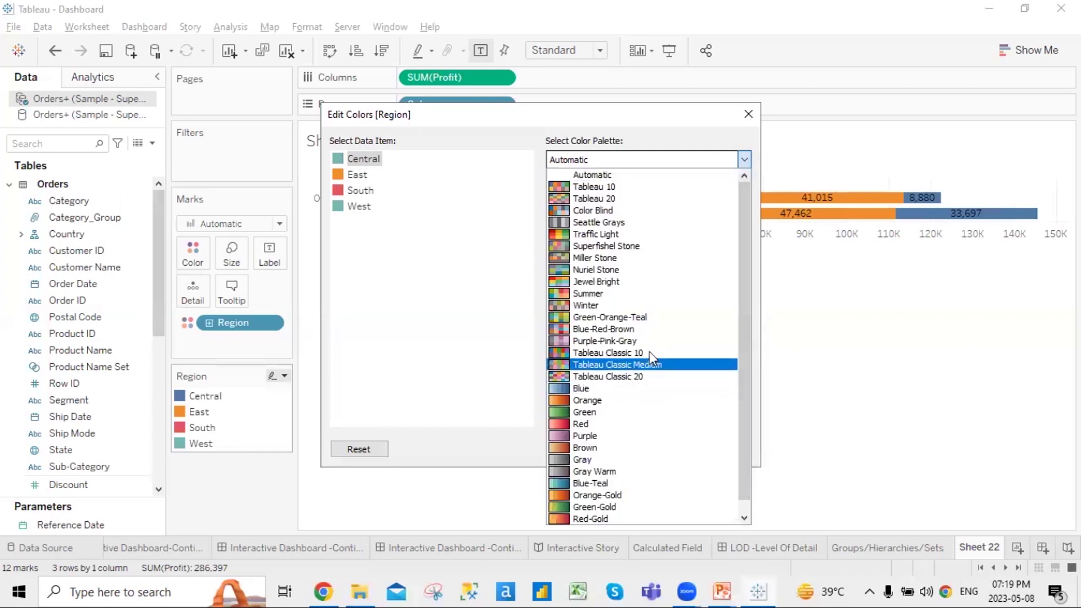
{"action": "left_click", "coordinate": [640, 269]}
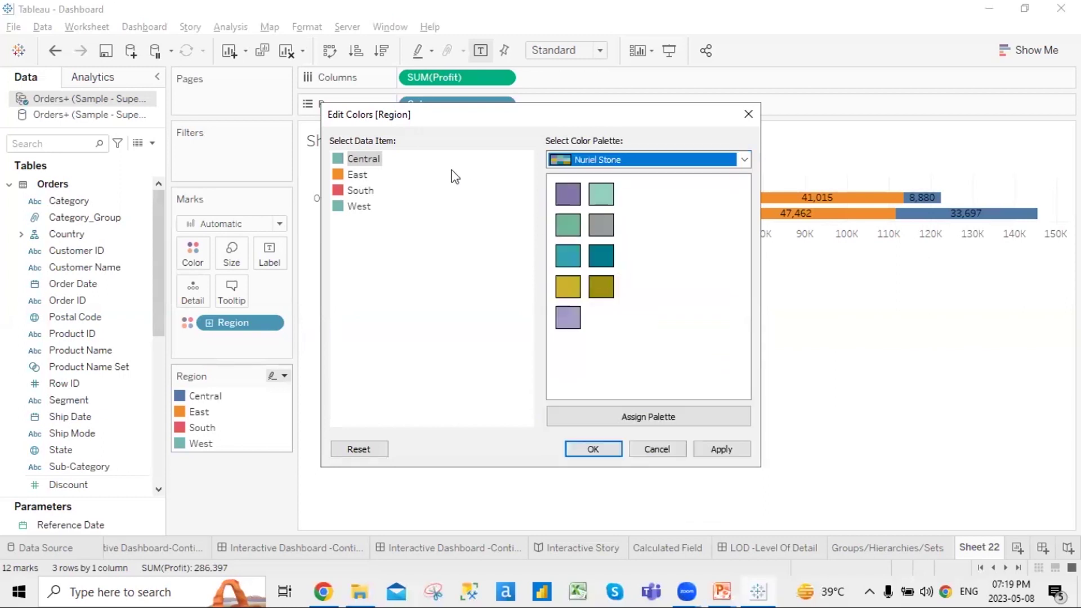
{"action": "left_click", "coordinate": [667, 420]}
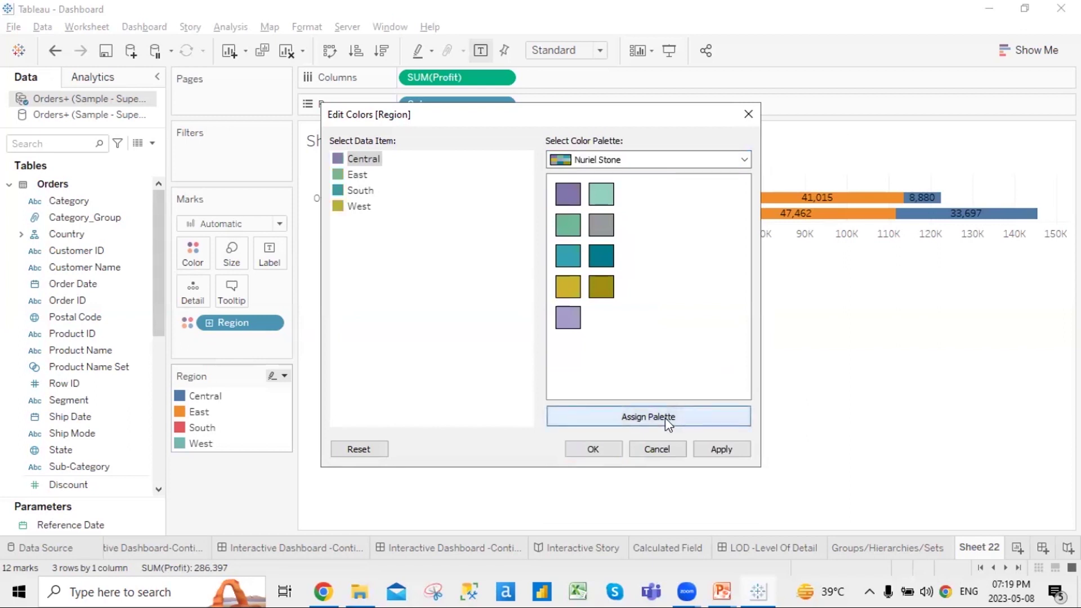
{"action": "left_click", "coordinate": [721, 450]}
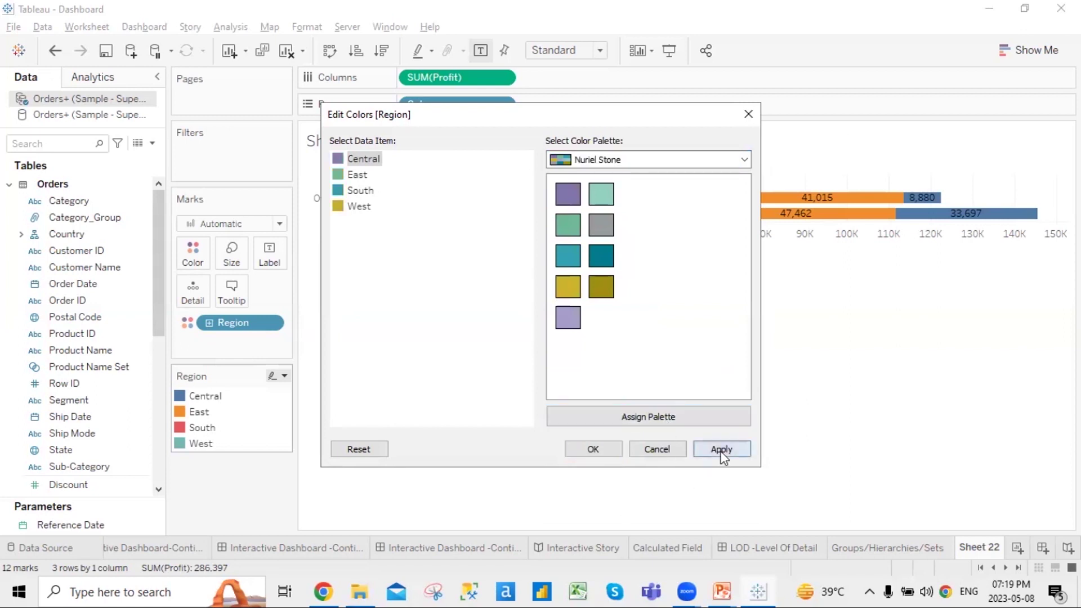
{"action": "left_click", "coordinate": [606, 449]}
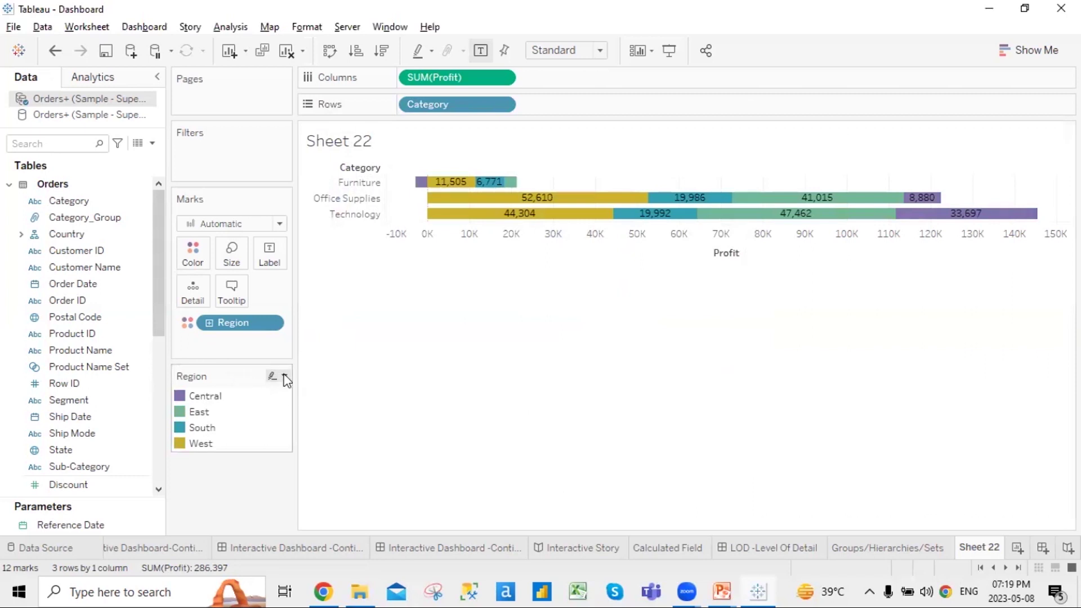
{"action": "left_click", "coordinate": [285, 377]}
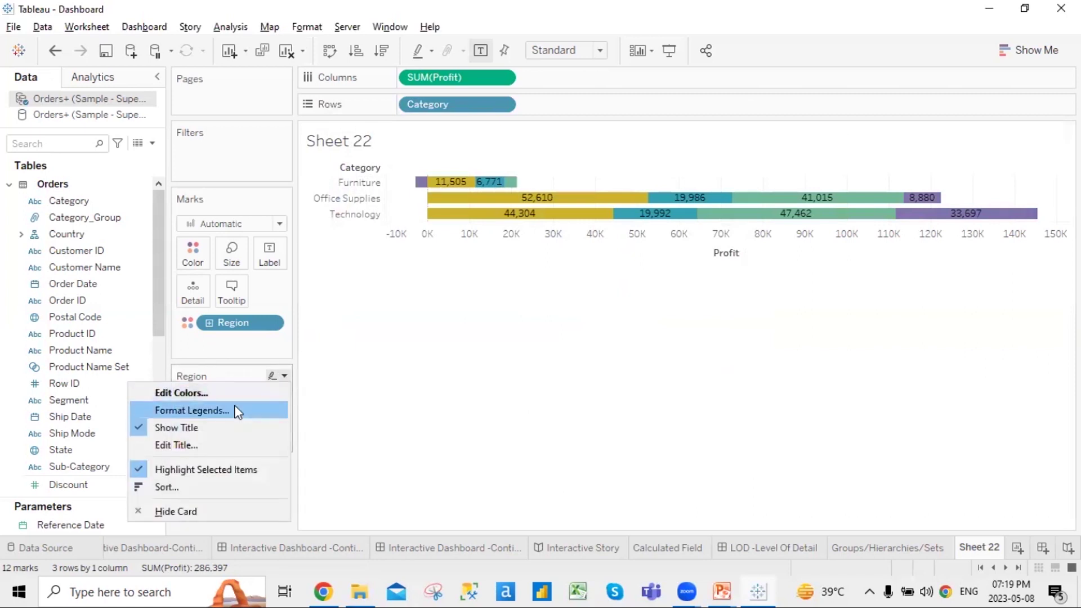
{"action": "left_click", "coordinate": [235, 410]}
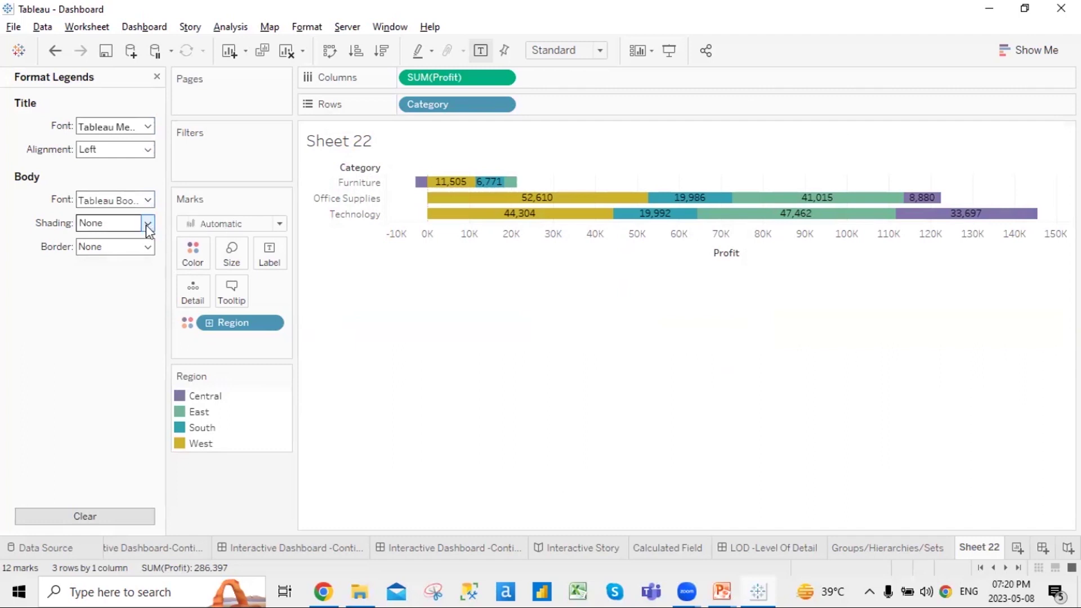
{"action": "left_click", "coordinate": [157, 77]}
{"action": "left_click", "coordinate": [283, 375]}
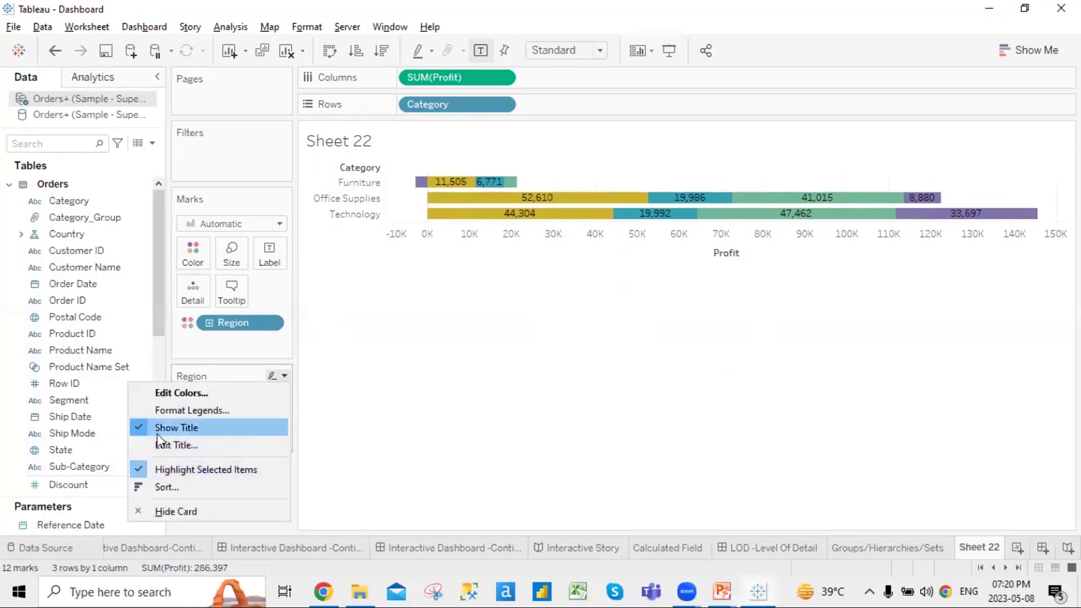
Toggle the Region legend title off and on, then centre the title text
{"action": "left_click", "coordinate": [137, 430]}
{"action": "left_click", "coordinate": [284, 376]}
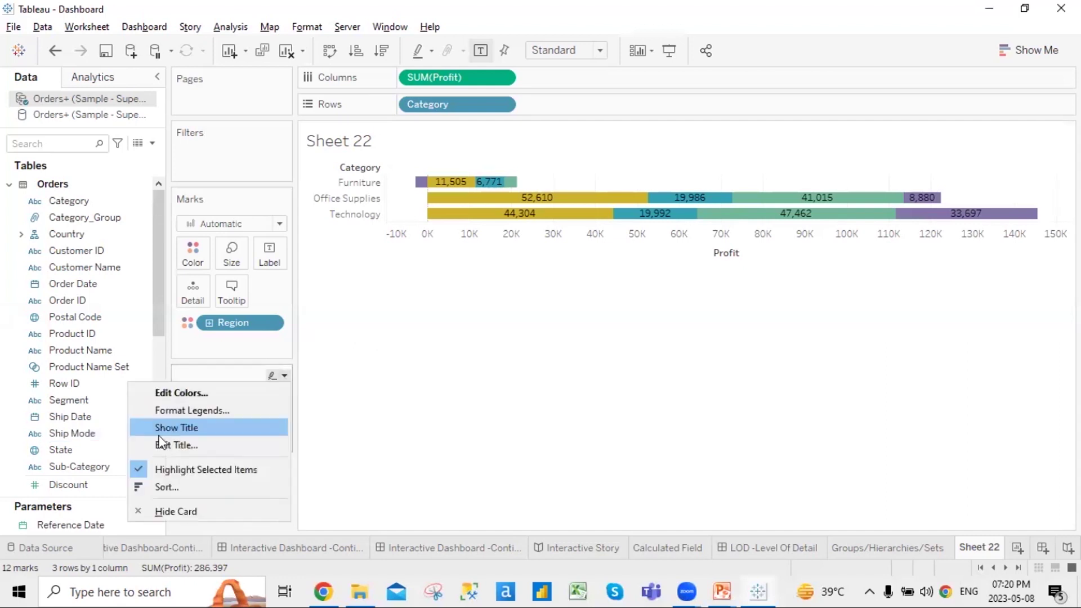
{"action": "left_click", "coordinate": [149, 430]}
{"action": "left_click", "coordinate": [283, 376]}
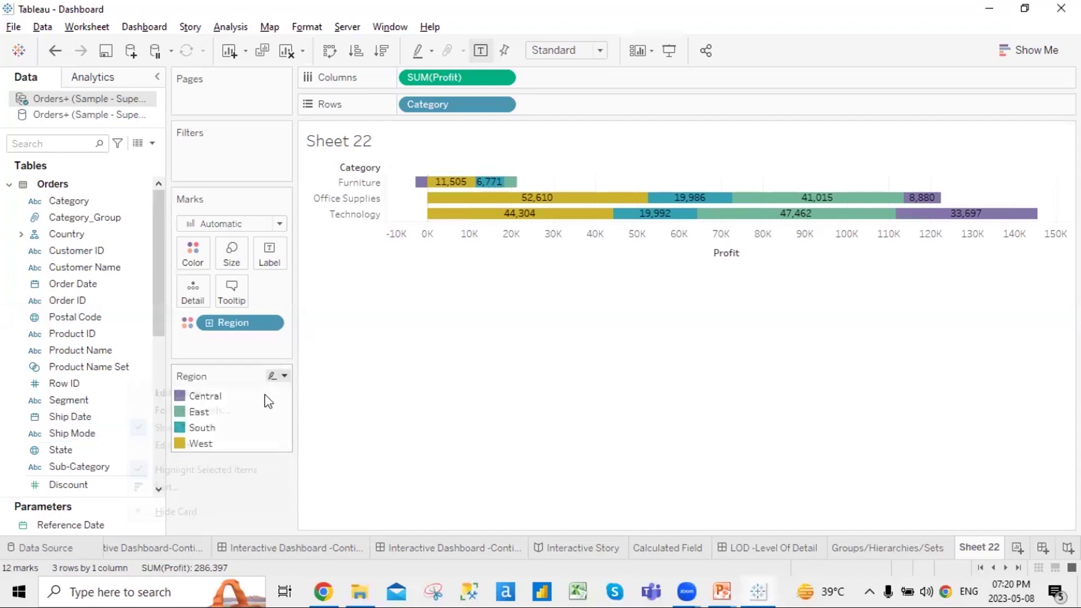
{"action": "left_click", "coordinate": [165, 447]}
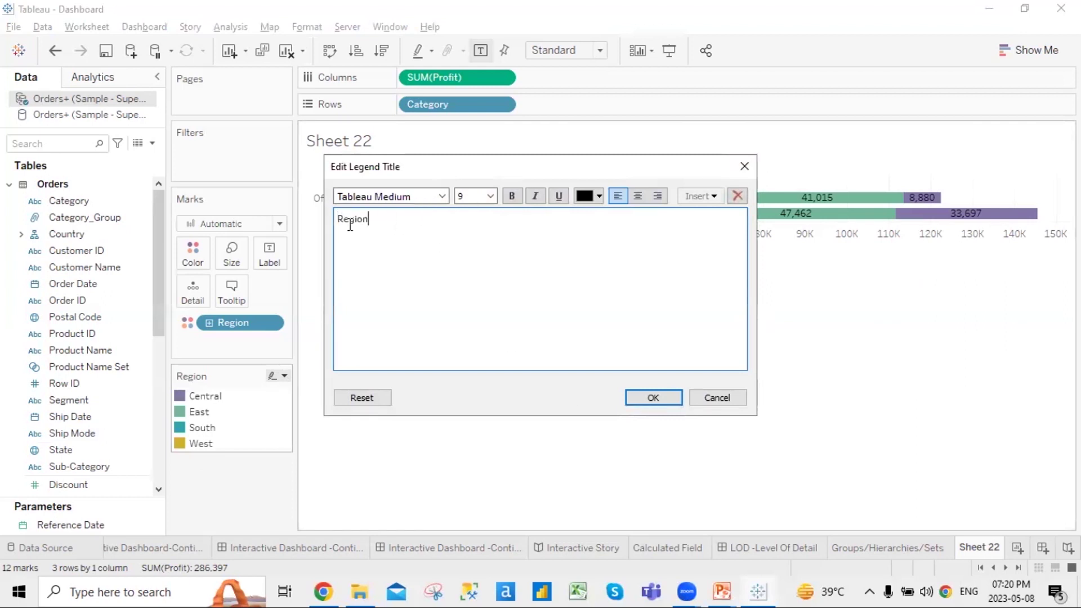
{"action": "left_click_drag", "start_coordinate": [373, 219], "coordinate": [315, 231]}
{"action": "left_click", "coordinate": [638, 196]}
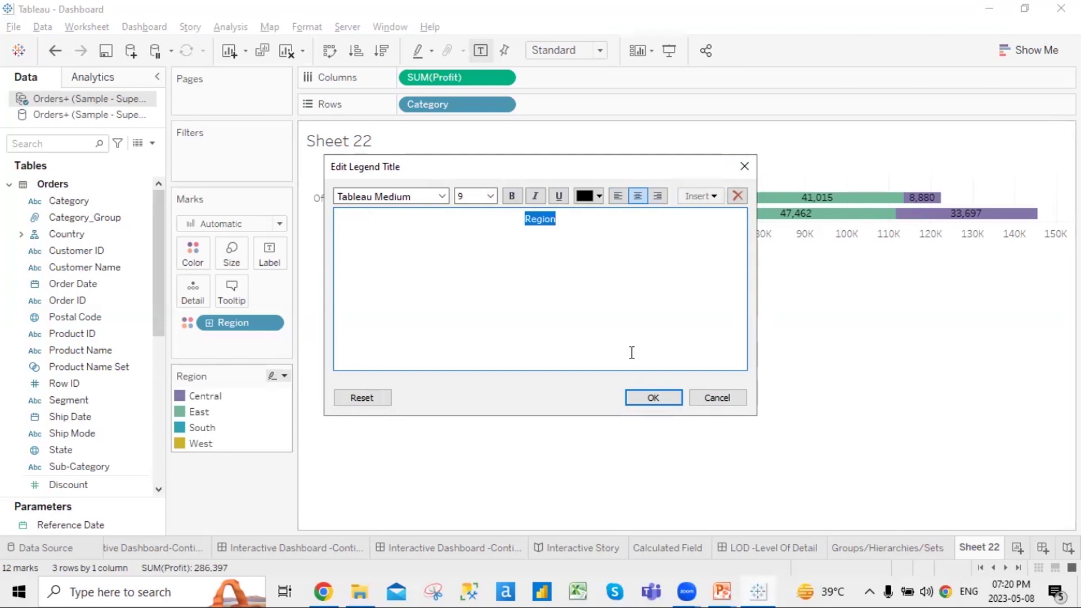
{"action": "left_click", "coordinate": [649, 397]}
Turn off Highlight Selected Items, testing by selecting and clearing the Furniture West bar
{"action": "left_click", "coordinate": [284, 377]}
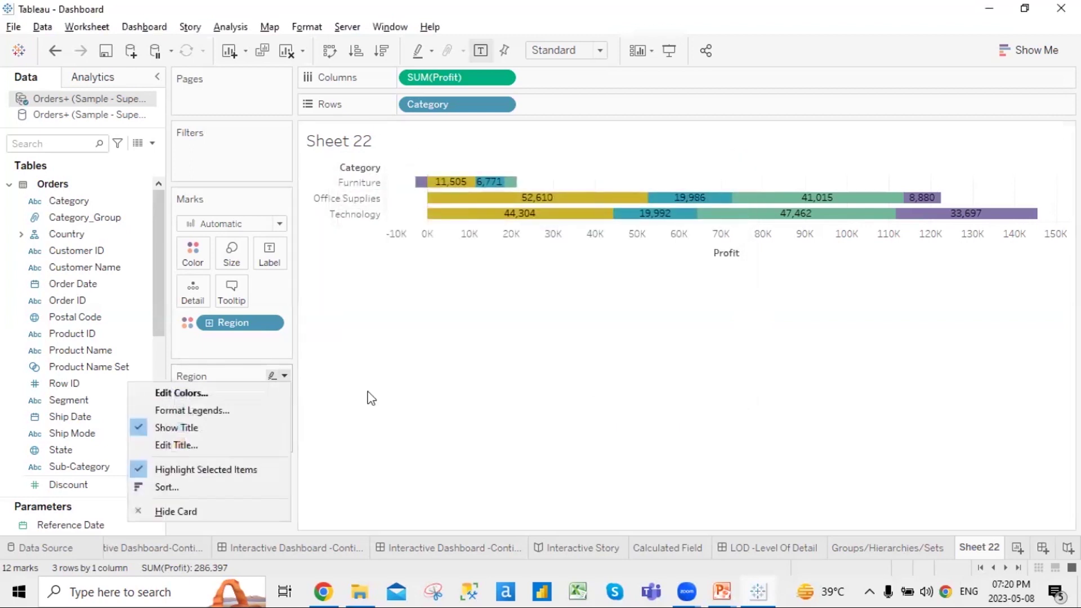
{"action": "left_click", "coordinate": [196, 475]}
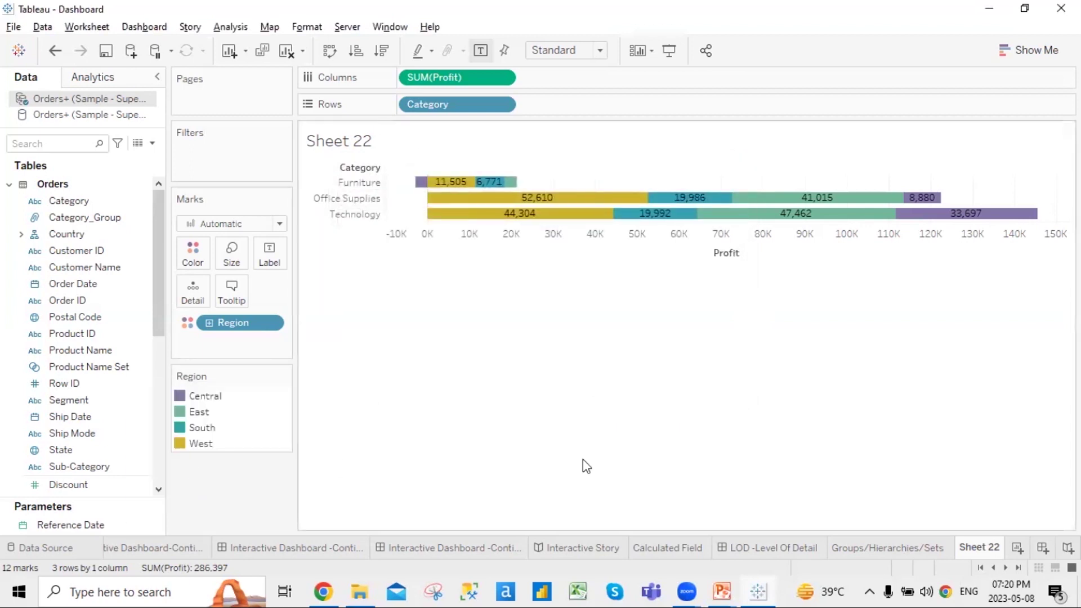
{"action": "left_click", "coordinate": [470, 185]}
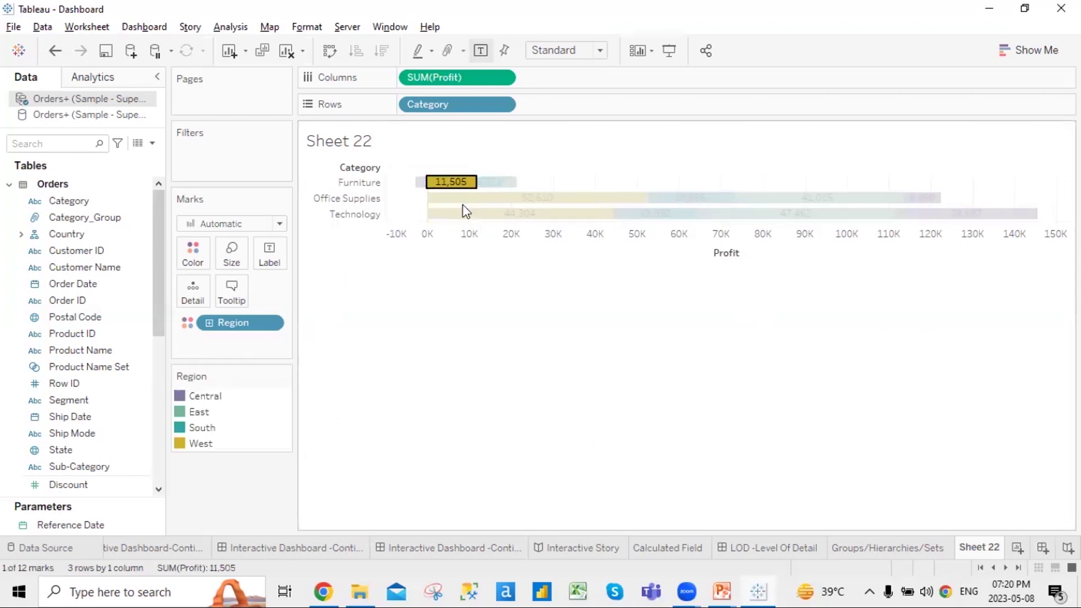
{"action": "left_click", "coordinate": [208, 445]}
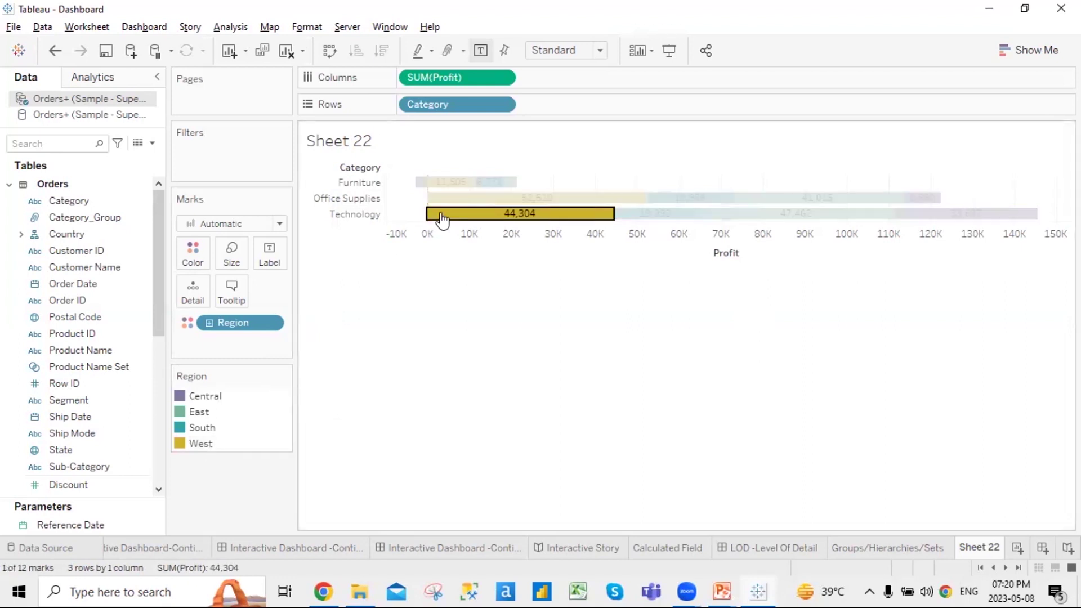
{"action": "mouse_move", "coordinate": [217, 432]}
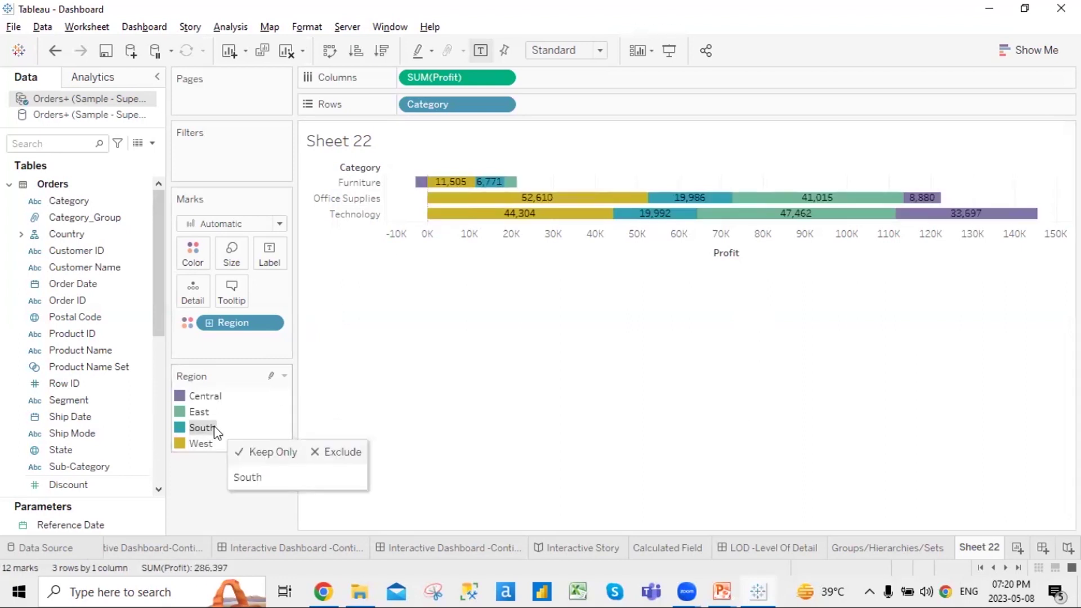
Sort Region descending from the legend menu so West comes first
{"action": "left_click", "coordinate": [284, 376]}
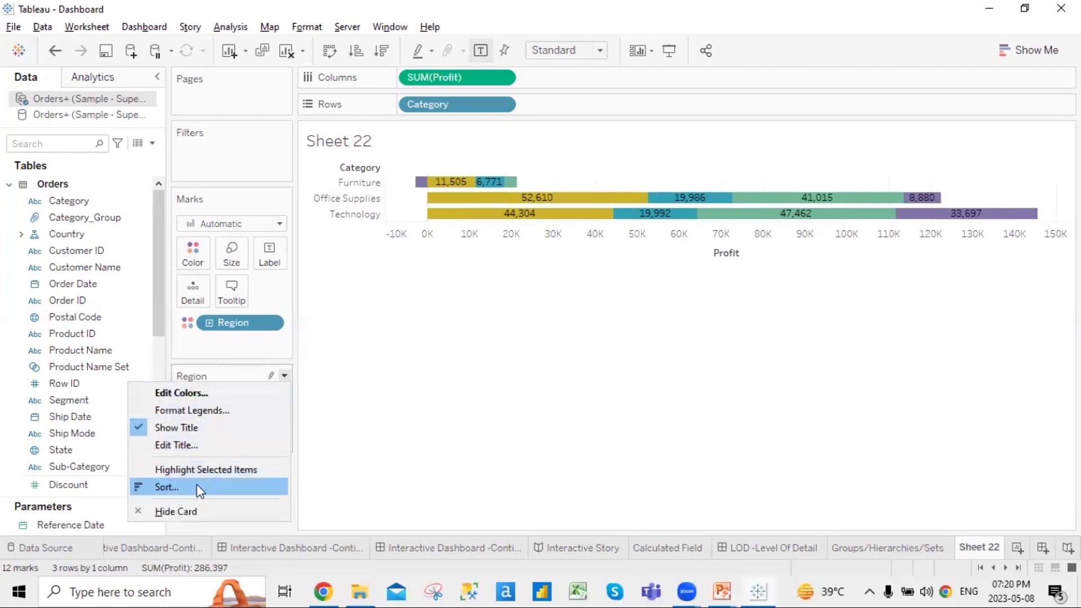
{"action": "left_click", "coordinate": [552, 495]}
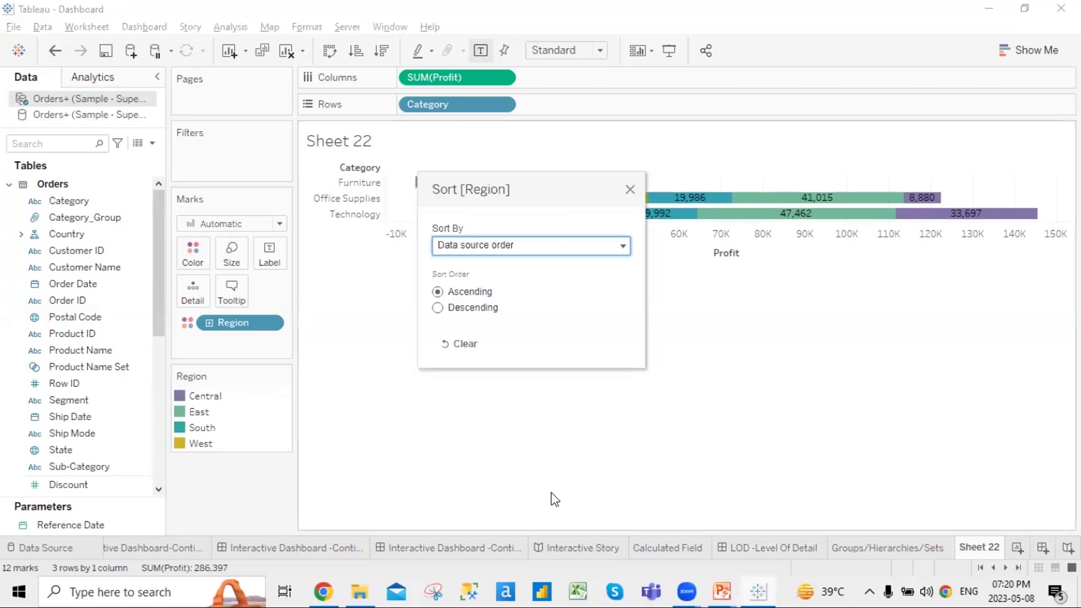
{"action": "left_click", "coordinate": [438, 307]}
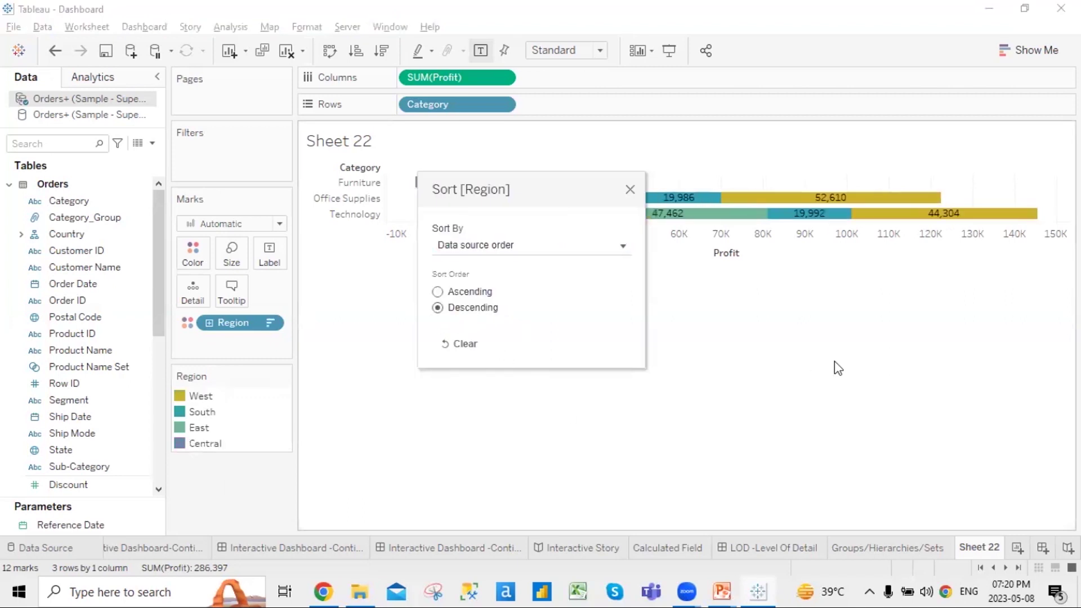
{"action": "left_click", "coordinate": [630, 191]}
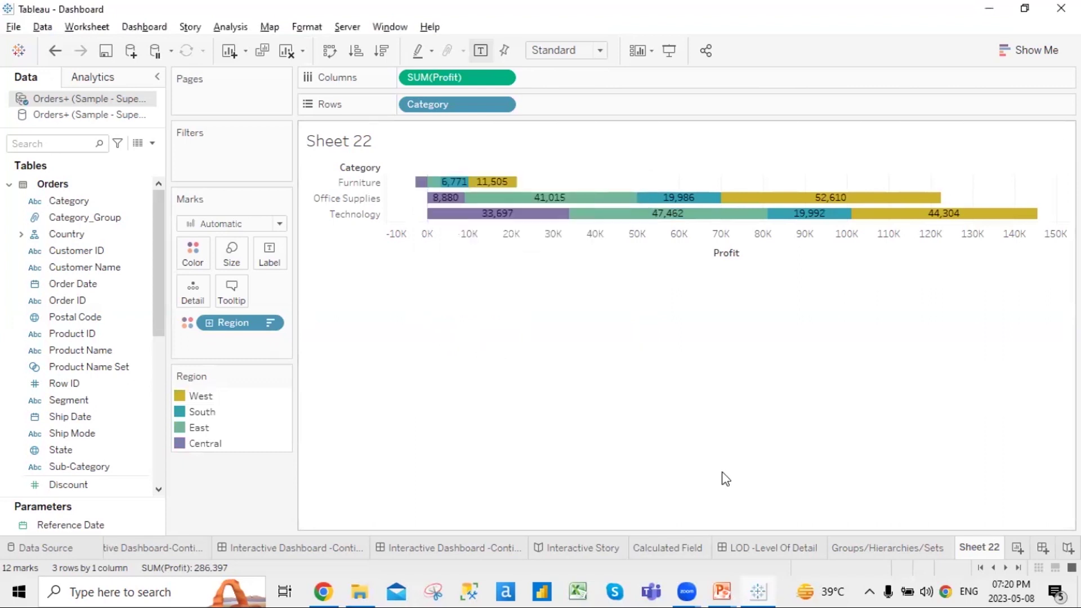
{"action": "left_click", "coordinate": [285, 376]}
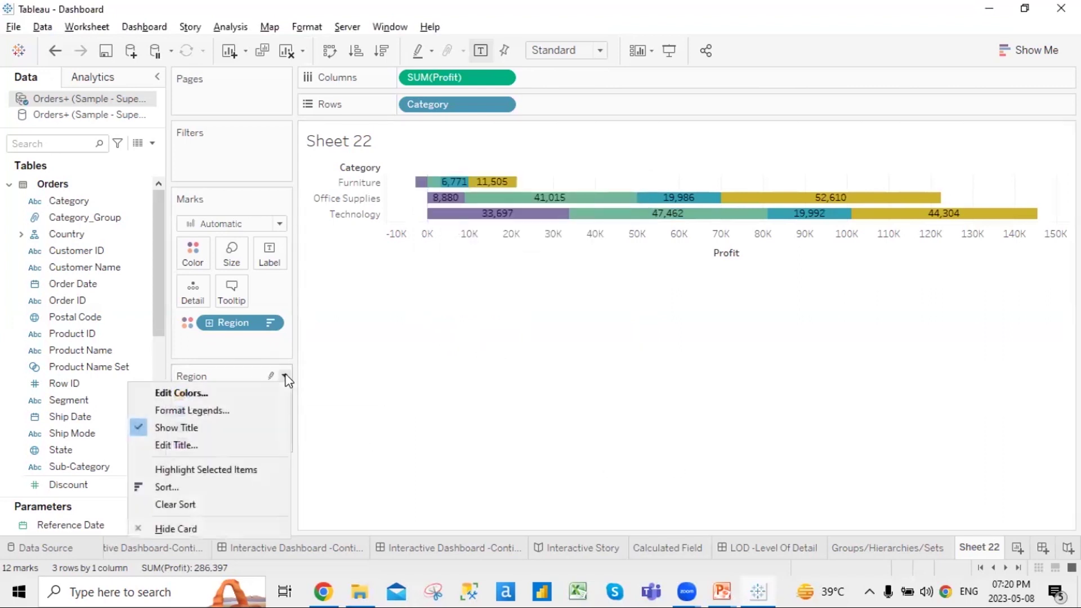
Hide the Region colour legend card and the Pages card from the worksheet
{"action": "left_click", "coordinate": [218, 529]}
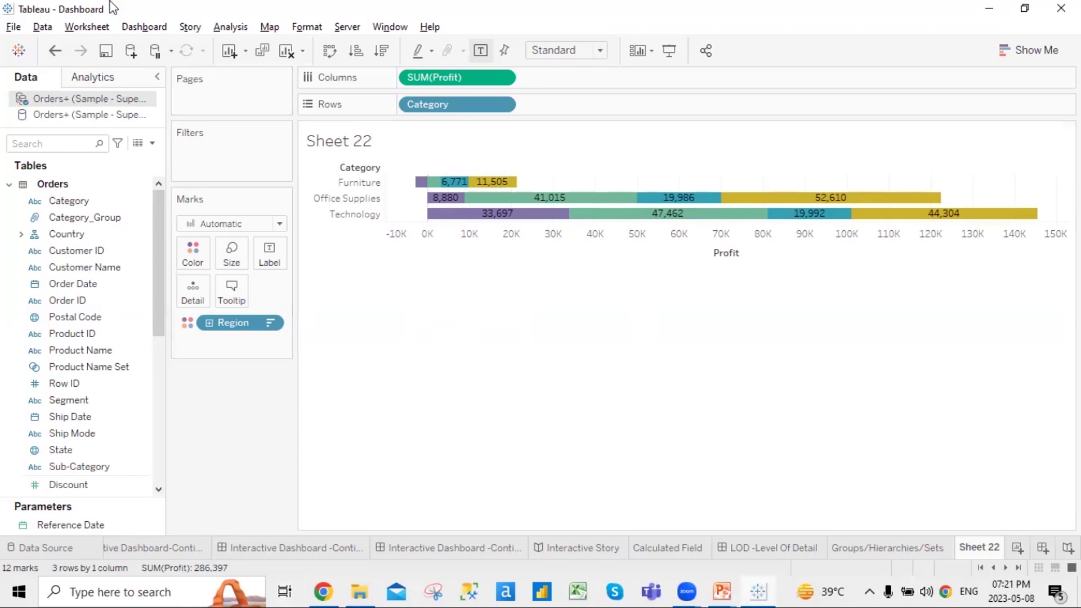
{"action": "left_click", "coordinate": [285, 78]}
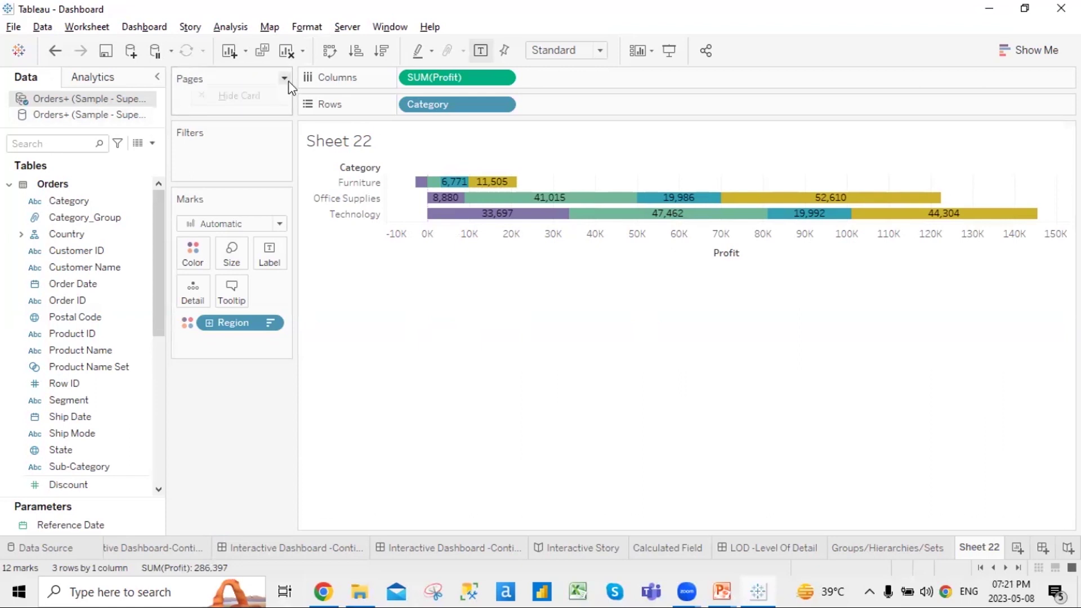
{"action": "left_click", "coordinate": [377, 284]}
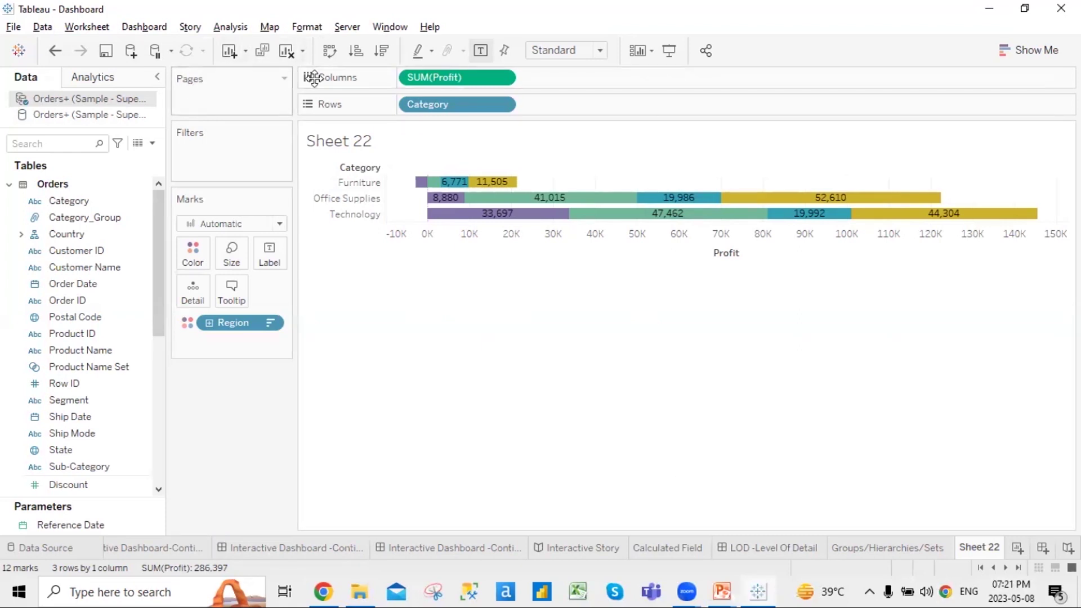
{"action": "left_click", "coordinate": [285, 78]}
{"action": "left_click", "coordinate": [280, 89]}
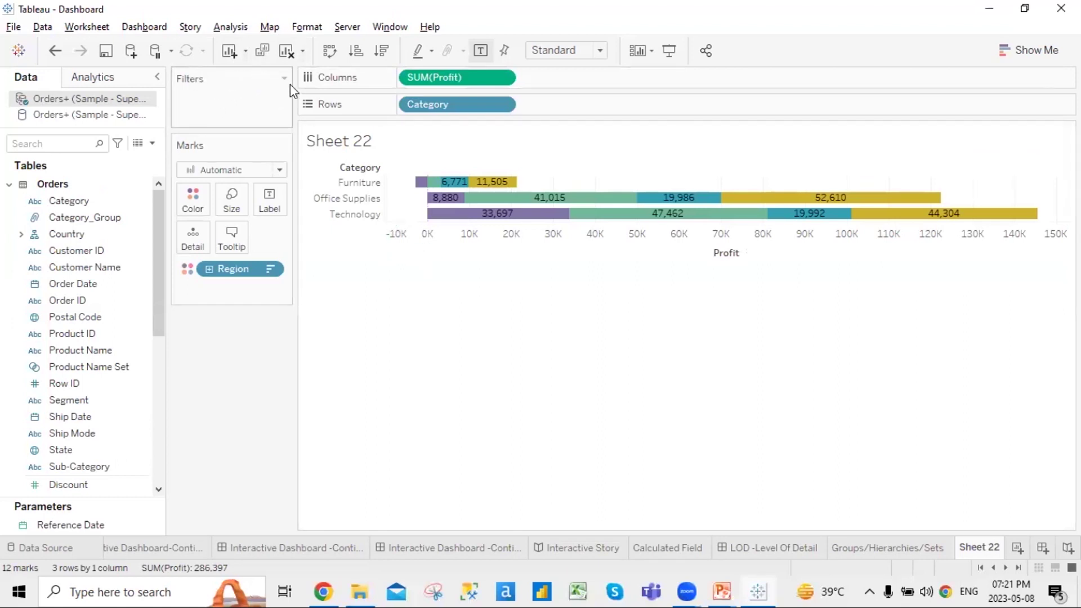
Browse fields in the Data pane and start a field search
{"action": "left_click", "coordinate": [93, 201]}
{"action": "left_click", "coordinate": [85, 285]}
{"action": "left_click", "coordinate": [84, 350]}
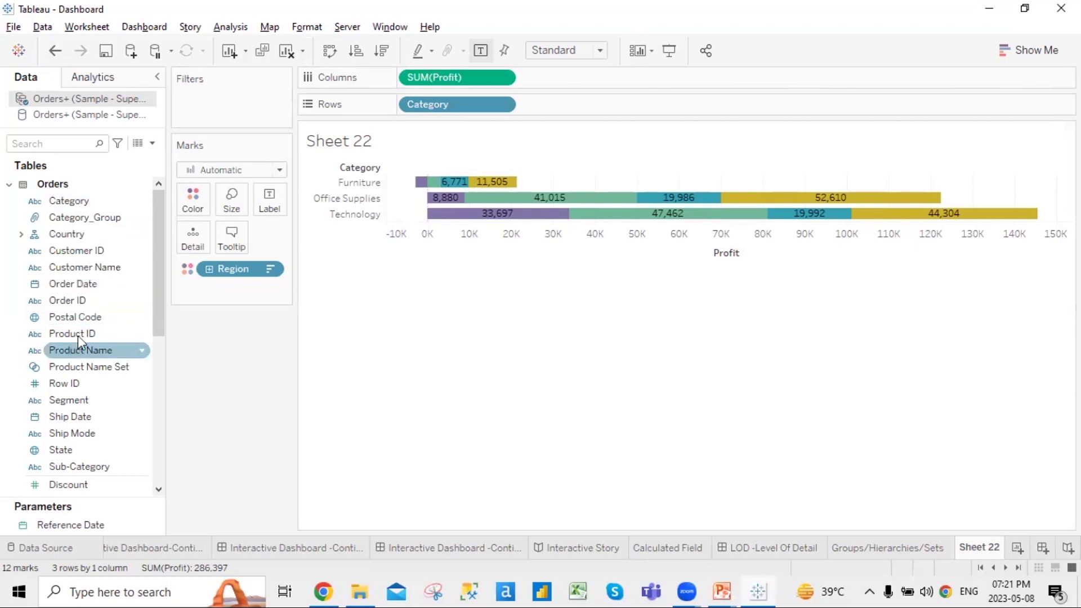
{"action": "left_click", "coordinate": [87, 334]}
{"action": "left_click", "coordinate": [70, 144]}
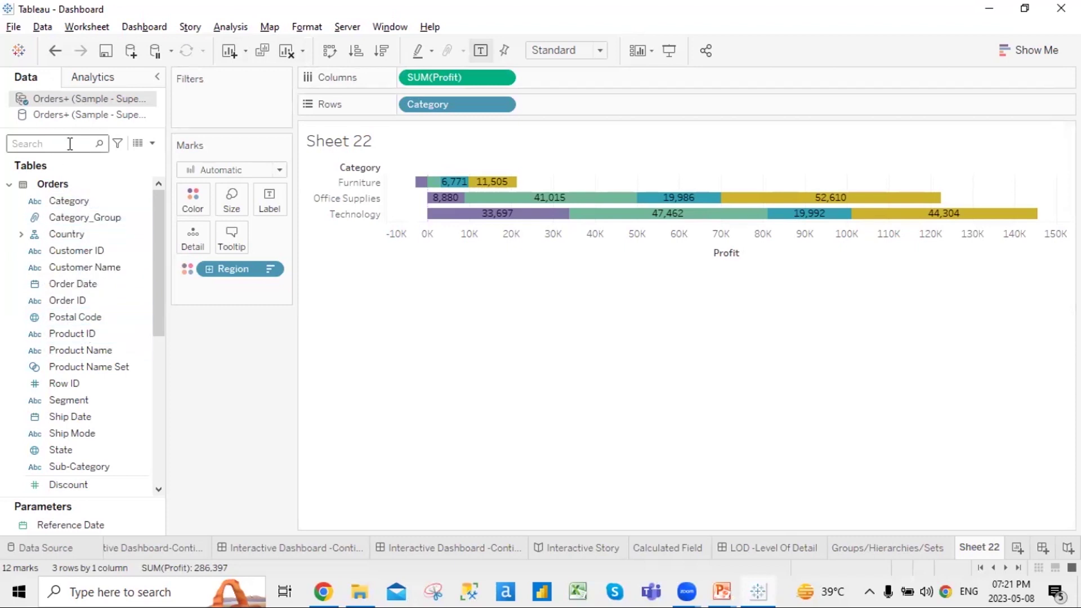
Search fields for 're' and add Region to Filters, keeping all four regions
{"action": "type", "text": "re"}
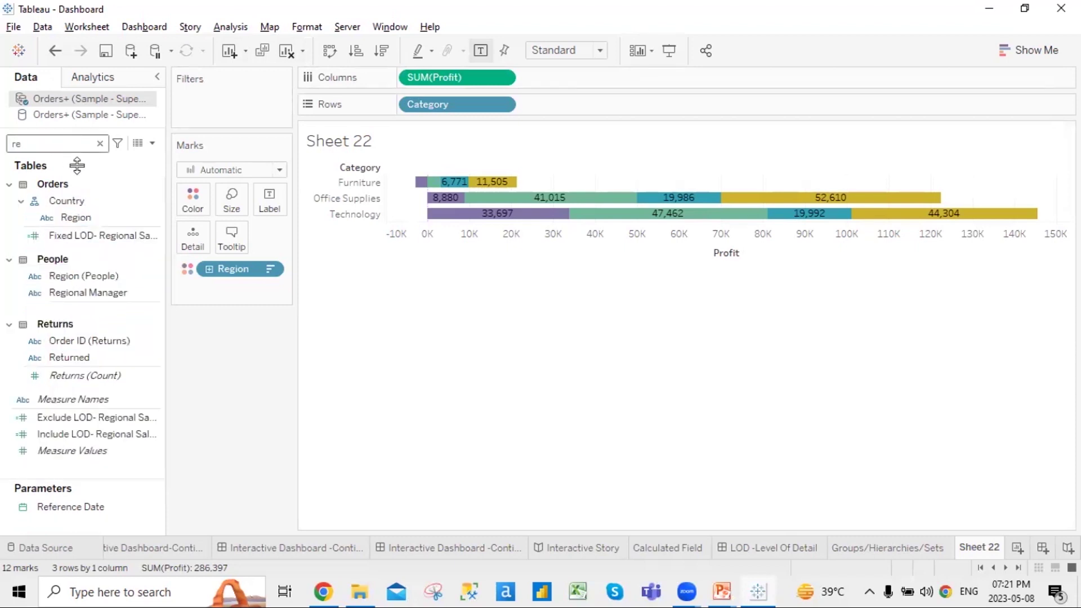
{"action": "left_click_drag", "start_coordinate": [85, 218], "coordinate": [198, 103]}
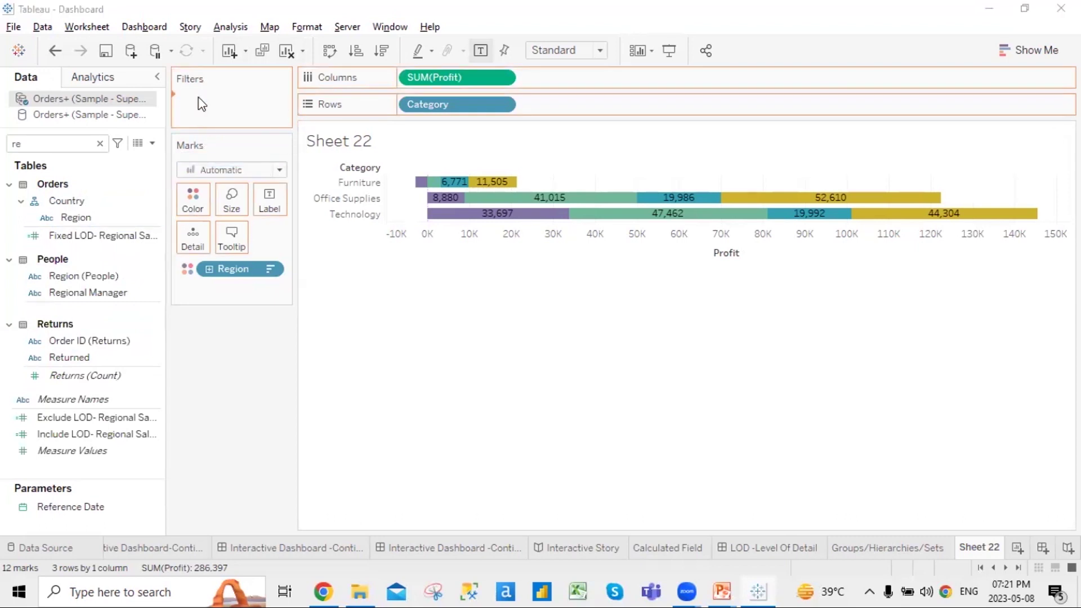
{"action": "left_click", "coordinate": [680, 490]}
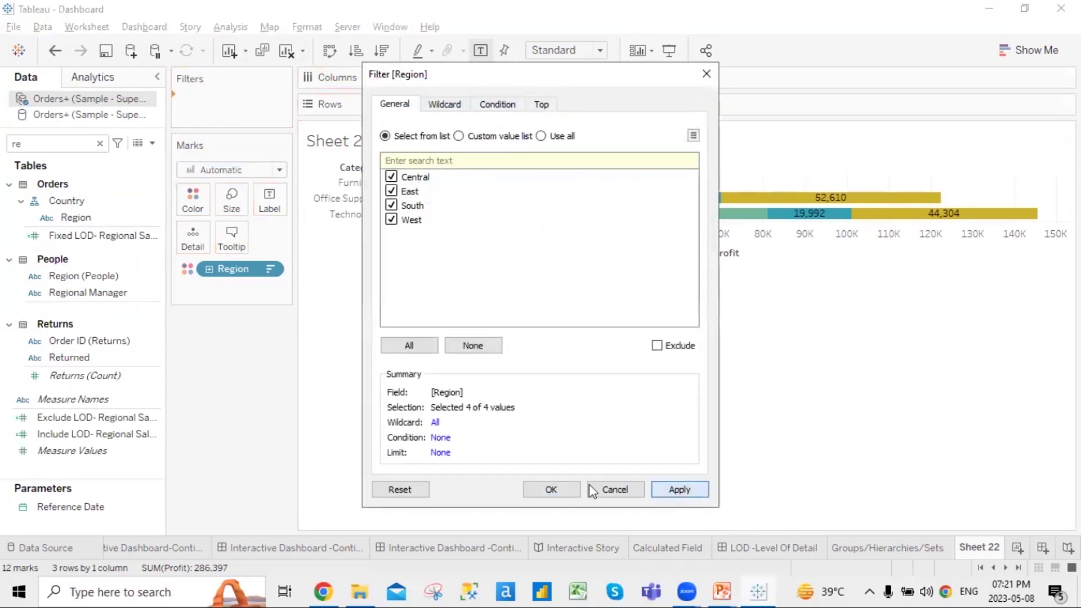
{"action": "left_click", "coordinate": [552, 489]}
Bring up the Region filter pill's context menu
{"action": "right_click", "coordinate": [265, 99]}
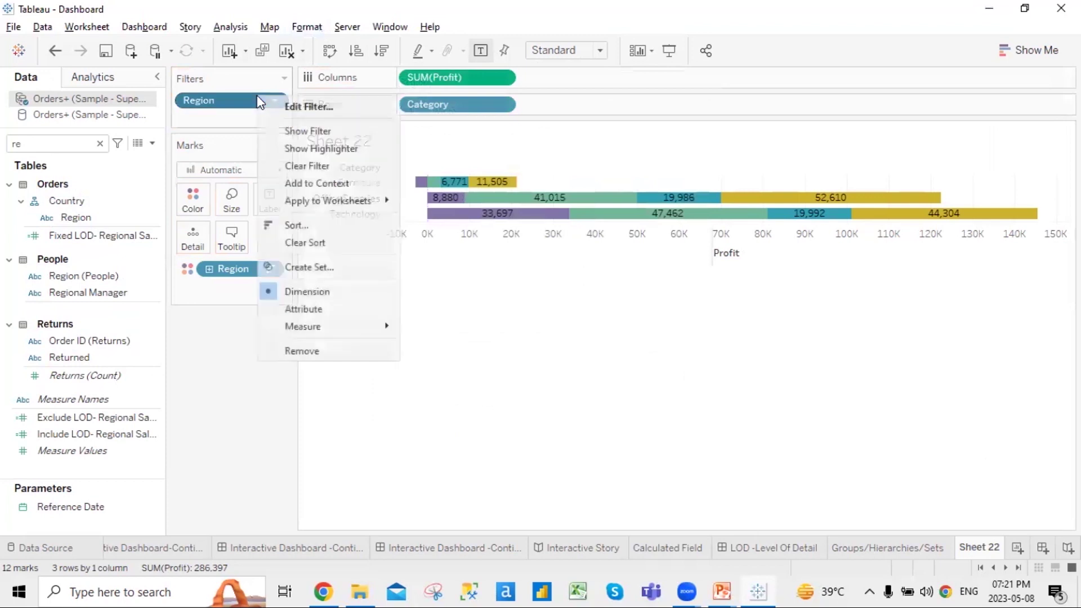
{"action": "left_click", "coordinate": [527, 318]}
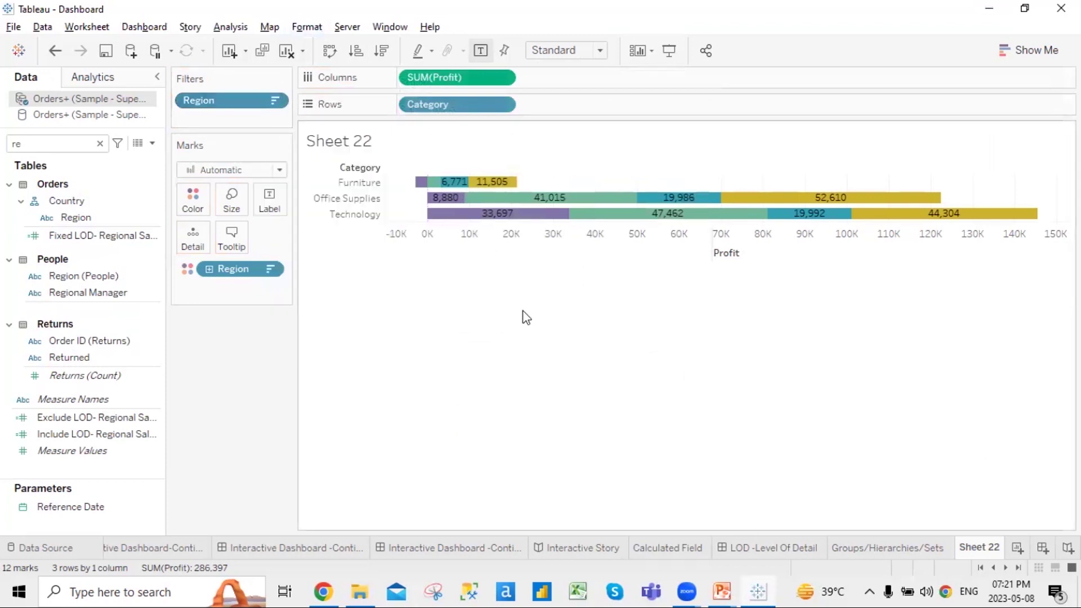
{"action": "right_click", "coordinate": [261, 102]}
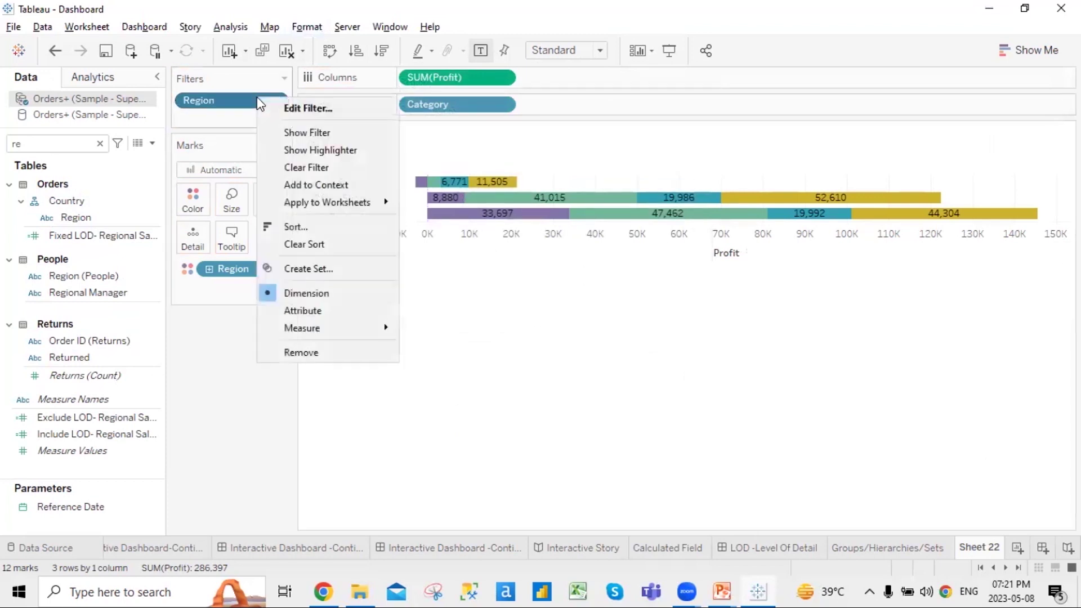
Edit the Region filter: Select from list with all four regions, then view Wildcard options
{"action": "left_click", "coordinate": [305, 109]}
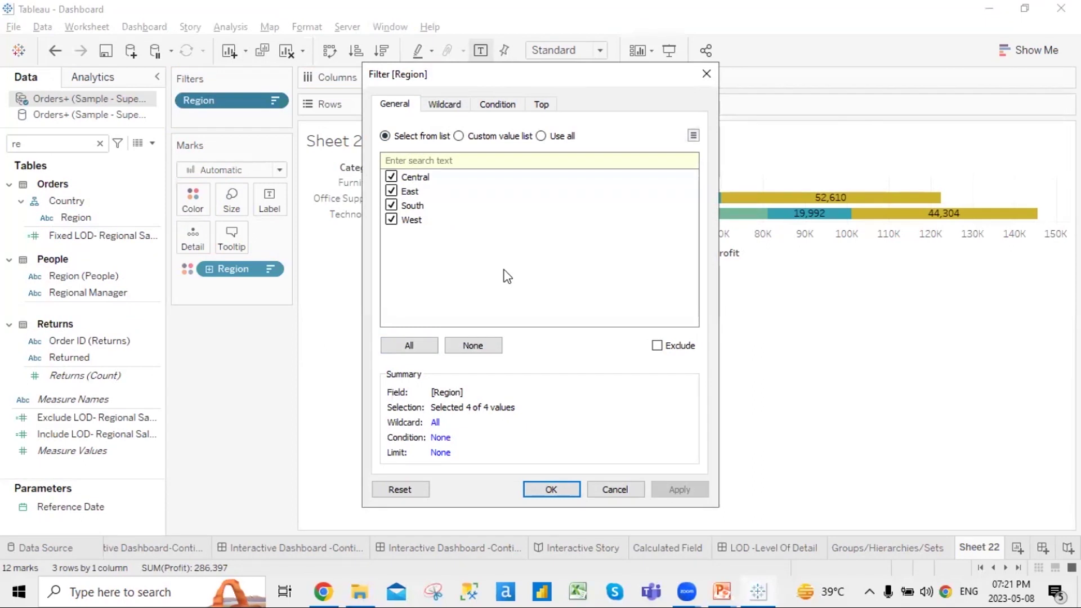
{"action": "left_click", "coordinate": [459, 137]}
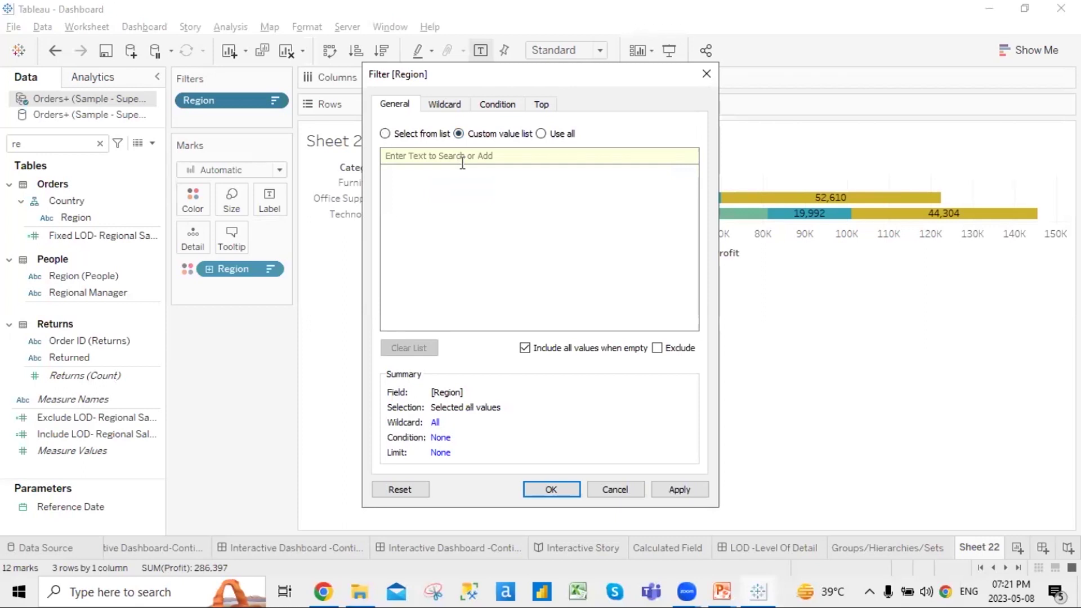
{"action": "left_click", "coordinate": [541, 134]}
{"action": "left_click", "coordinate": [385, 135]}
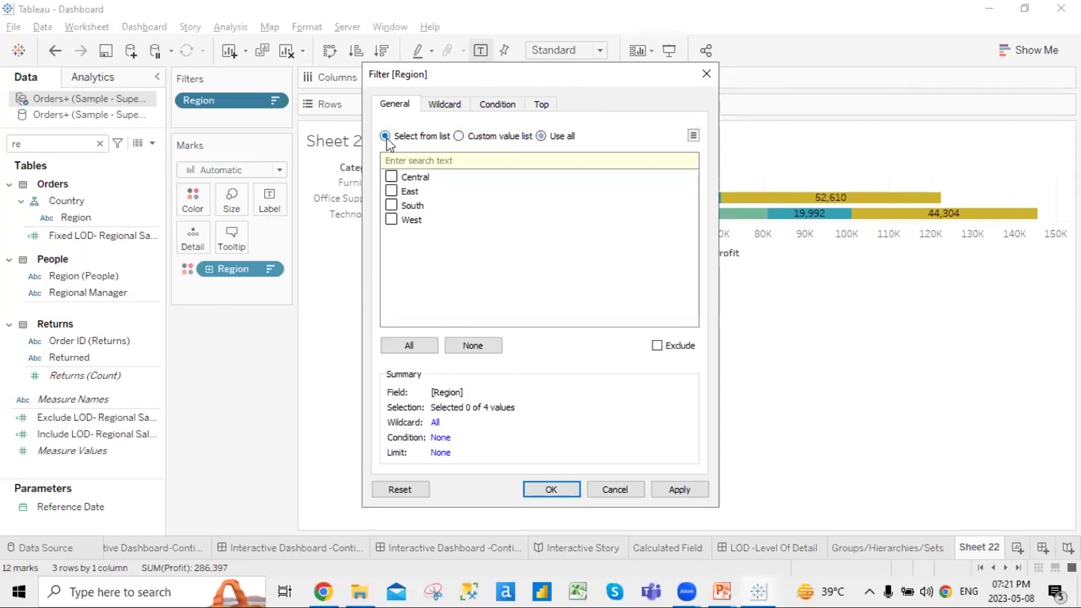
{"action": "left_click", "coordinate": [401, 344]}
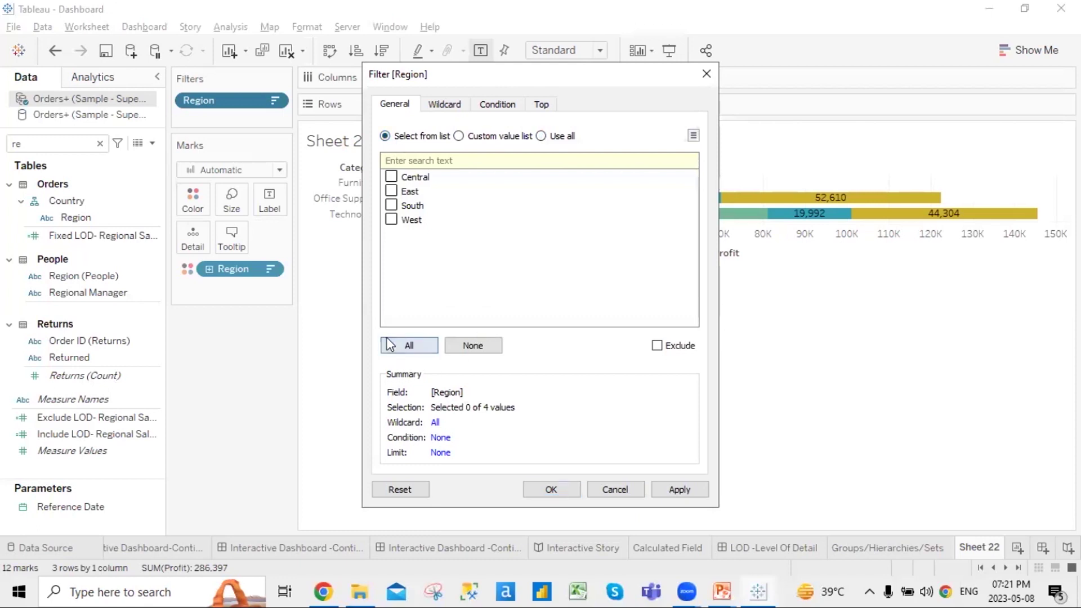
{"action": "left_click", "coordinate": [462, 107]}
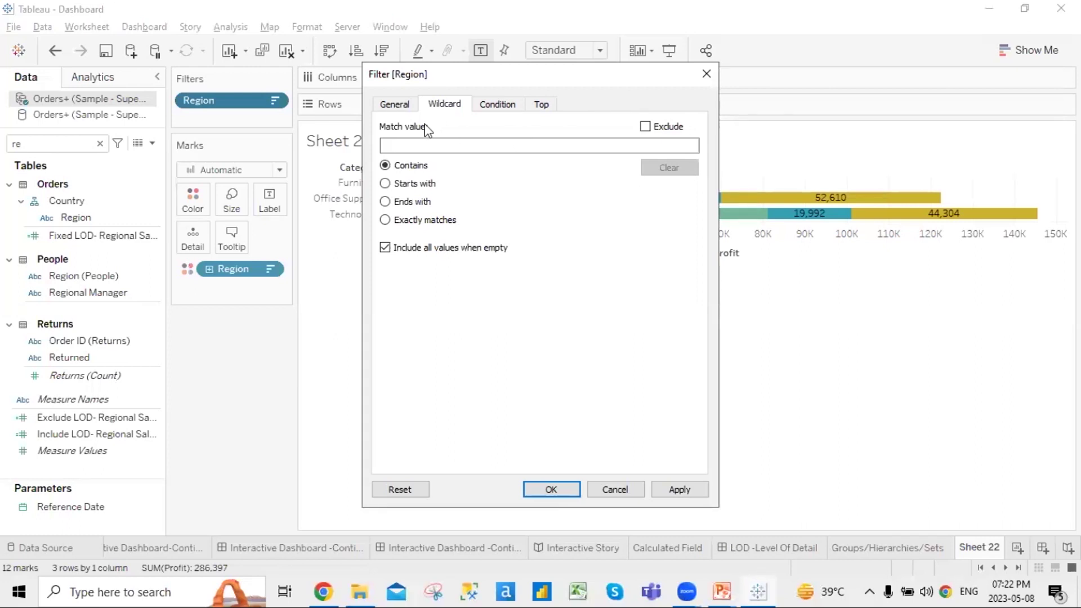
Try Condition tab By field (Profit, equals) and By formula, ending on the Top tab
{"action": "left_click", "coordinate": [503, 108]}
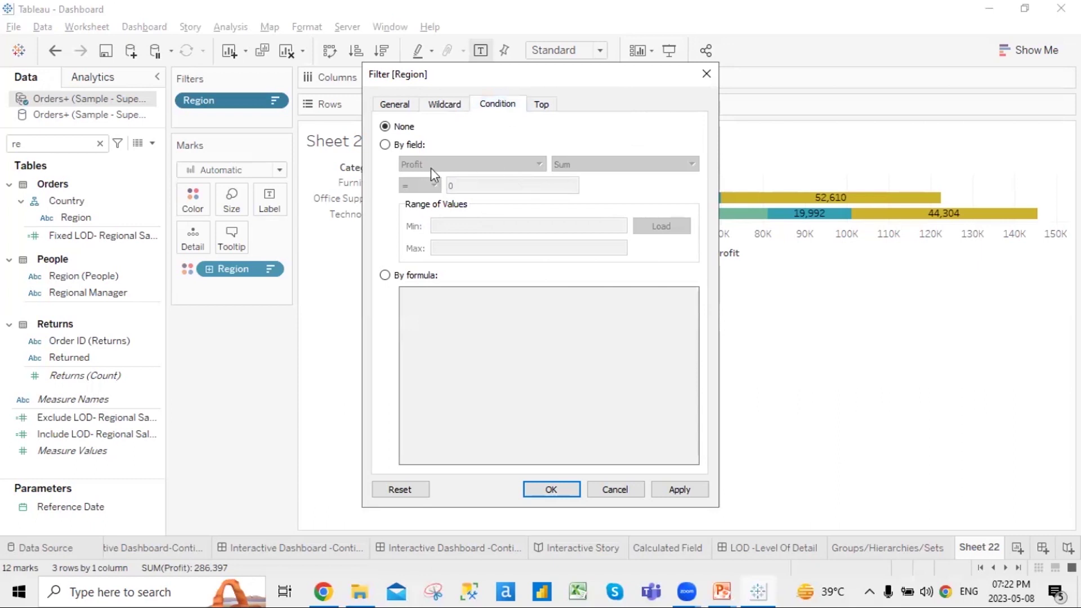
{"action": "left_click", "coordinate": [385, 144]}
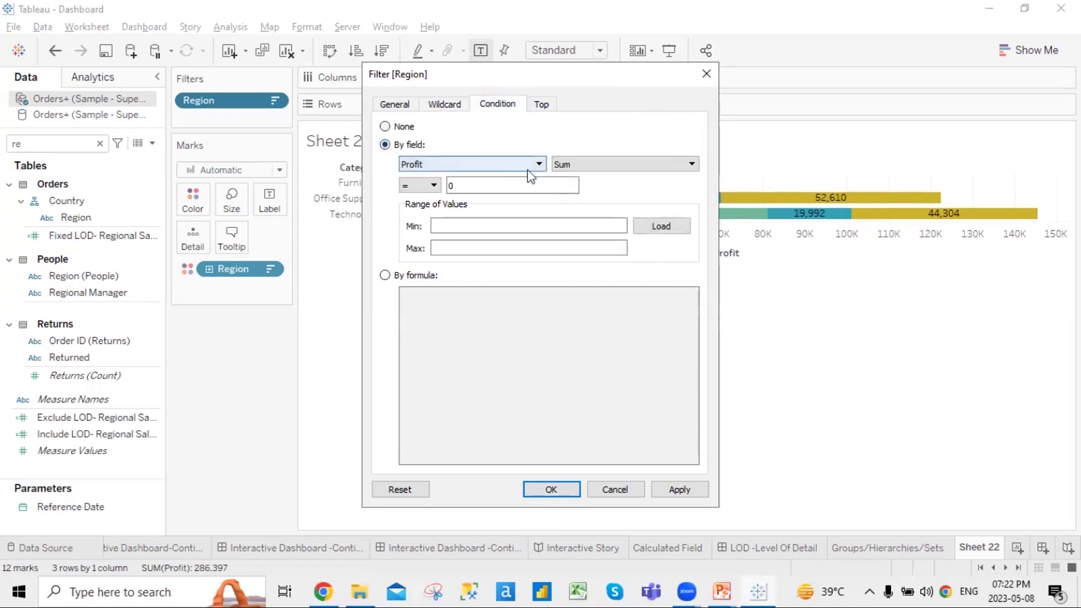
{"action": "left_click", "coordinate": [434, 186]}
{"action": "left_click", "coordinate": [437, 187]}
{"action": "left_click", "coordinate": [436, 189]}
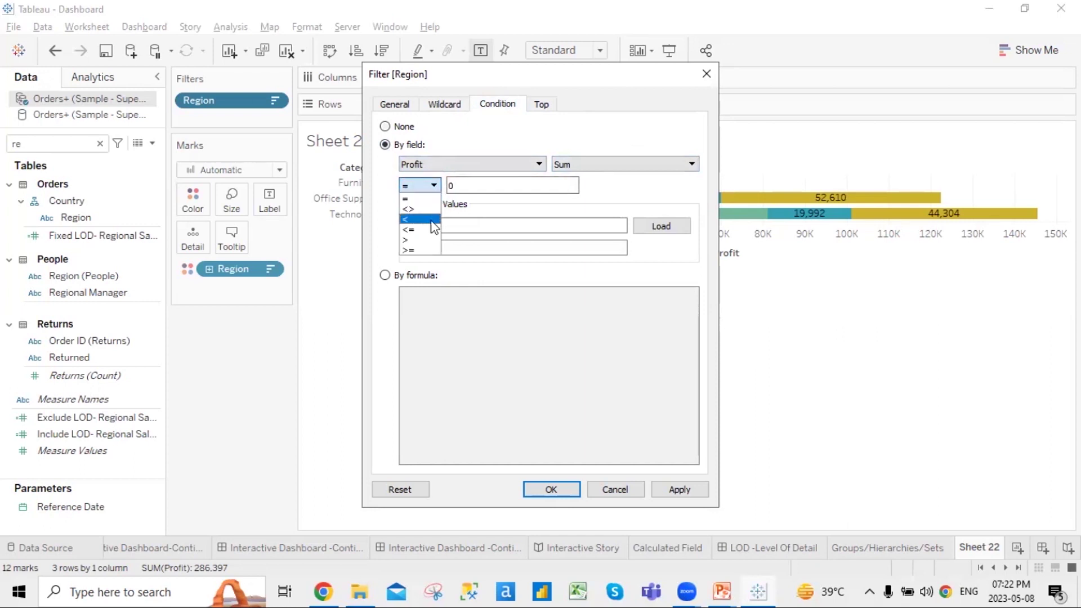
{"action": "left_click", "coordinate": [437, 195]}
{"action": "left_click", "coordinate": [518, 167]}
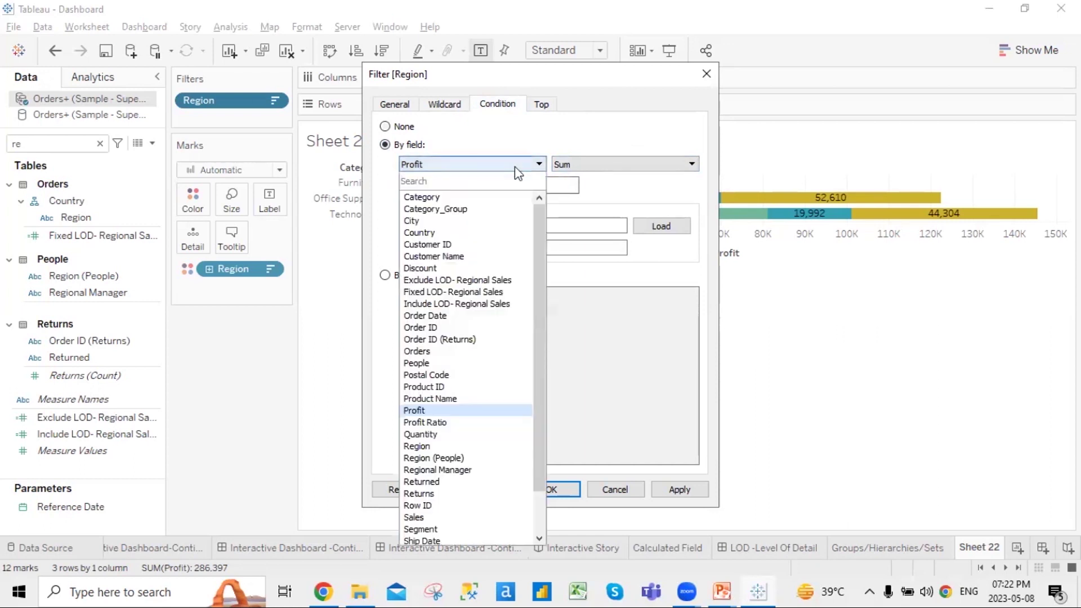
{"action": "left_click", "coordinate": [518, 169]}
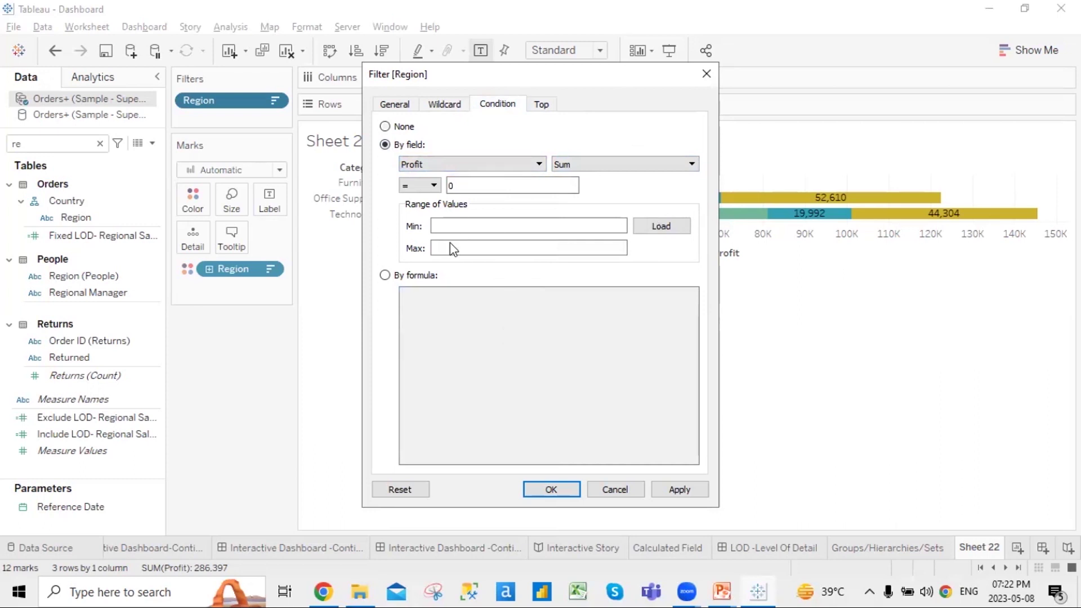
{"action": "left_click", "coordinate": [385, 276]}
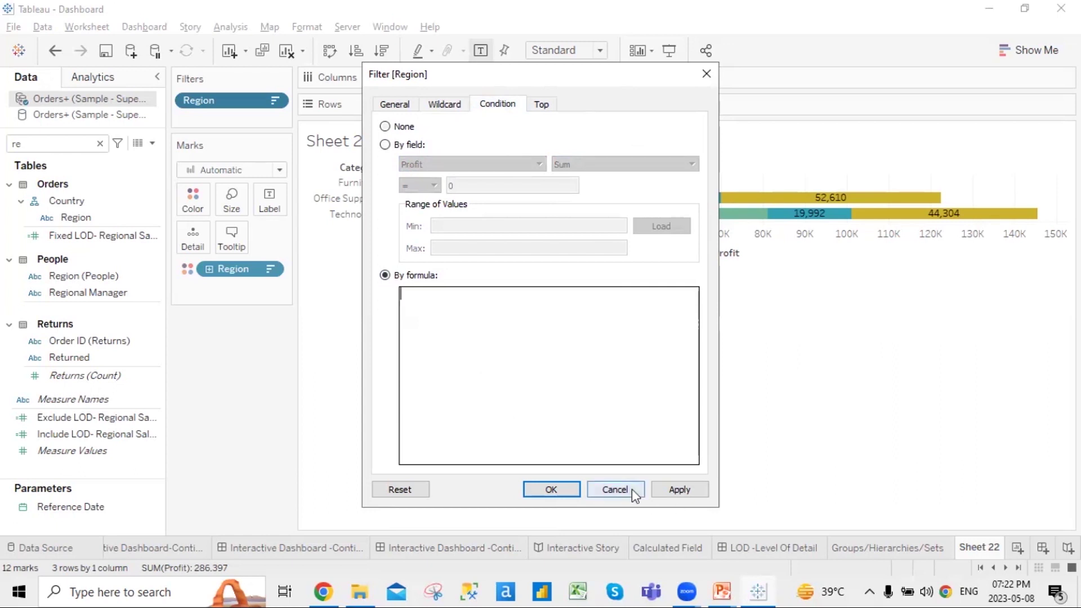
{"action": "left_click", "coordinate": [540, 107]}
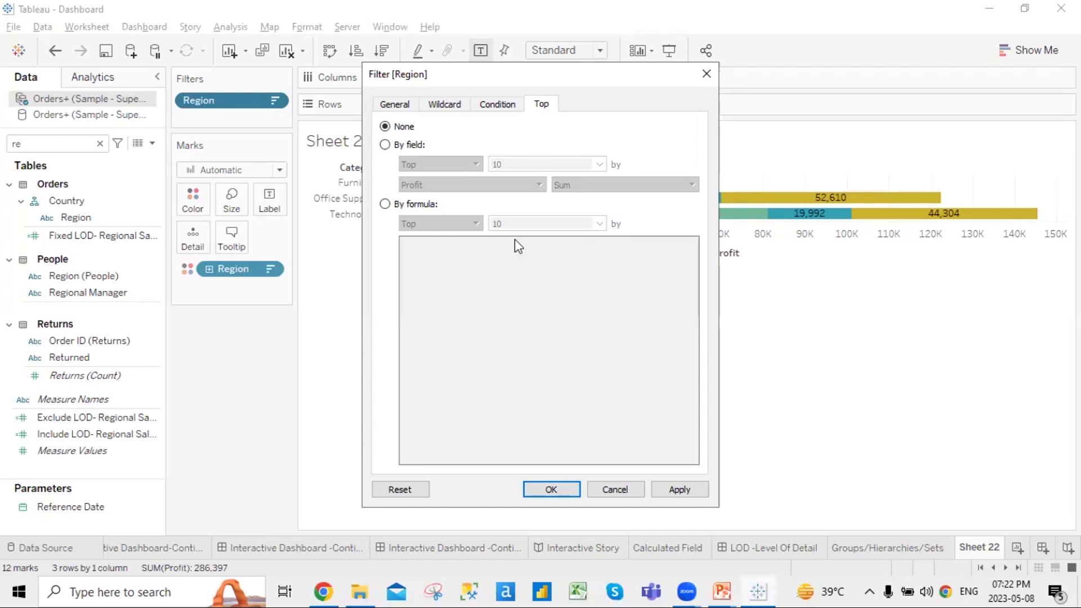
Try Top tab By field (Top) and By formula (10), then close without applying
{"action": "left_click", "coordinate": [404, 146]}
{"action": "left_click", "coordinate": [470, 164]}
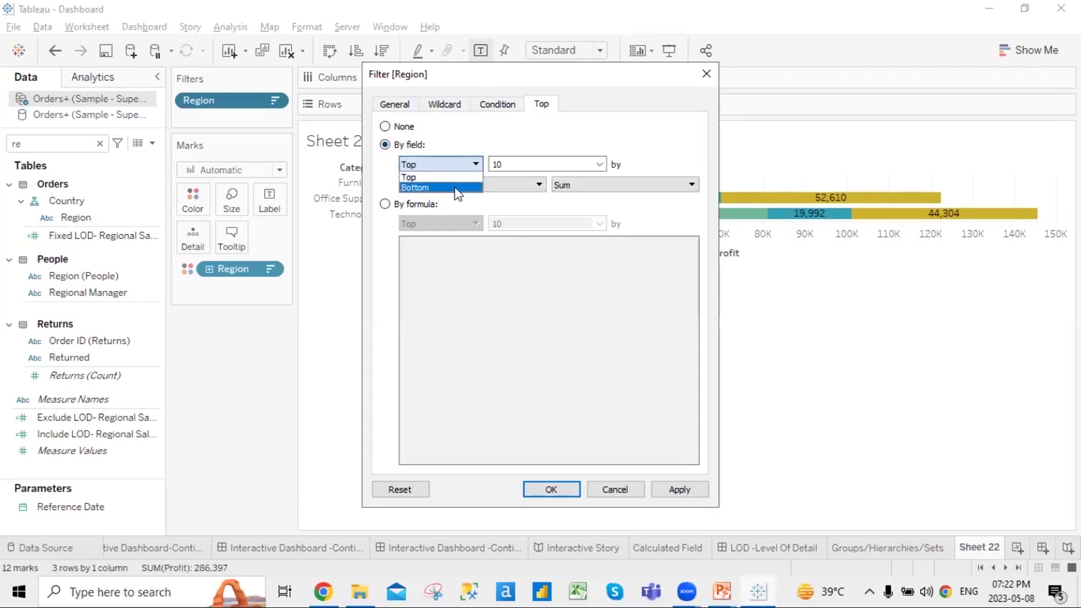
{"action": "left_click", "coordinate": [465, 169]}
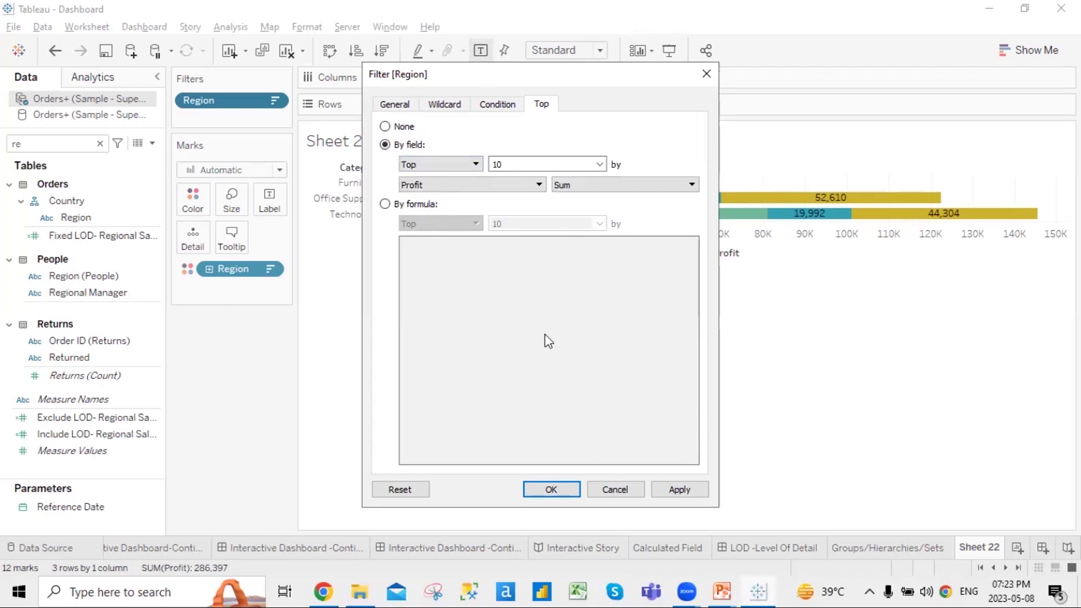
{"action": "left_click", "coordinate": [386, 205]}
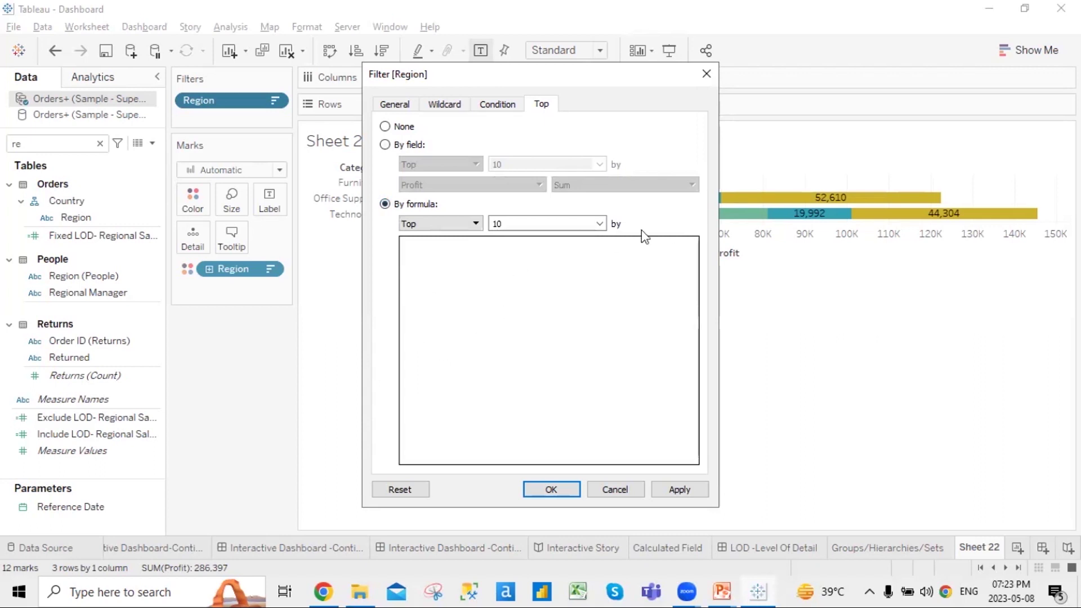
{"action": "left_click", "coordinate": [600, 224]}
{"action": "left_click", "coordinate": [603, 226]}
{"action": "left_click", "coordinate": [707, 73]}
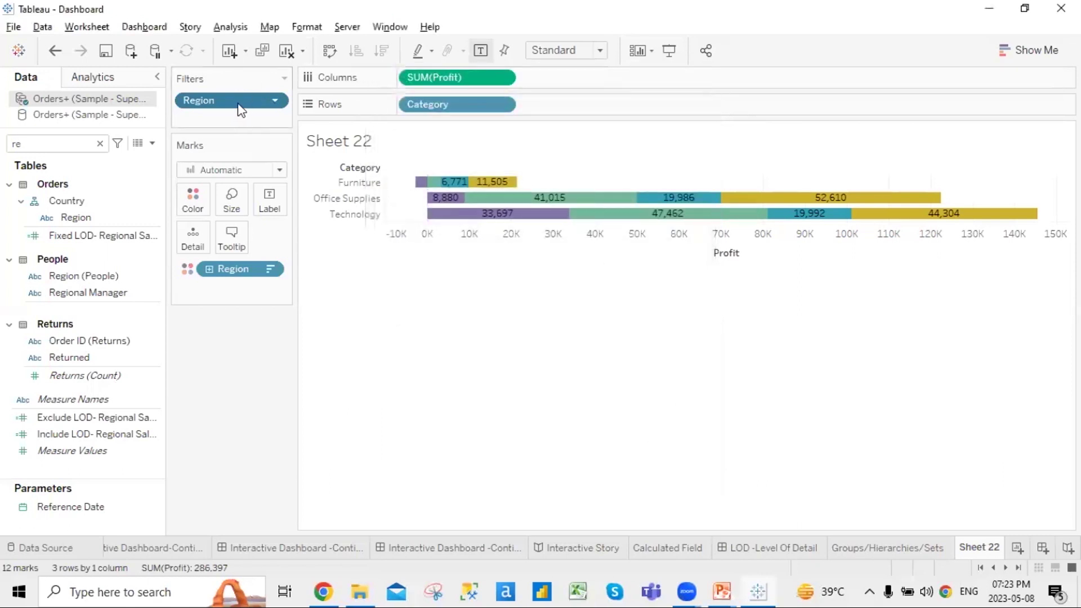
Show the Region filter card and add a Region highlighter beside the chart
{"action": "right_click", "coordinate": [241, 109]}
{"action": "key", "text": "Escape"}
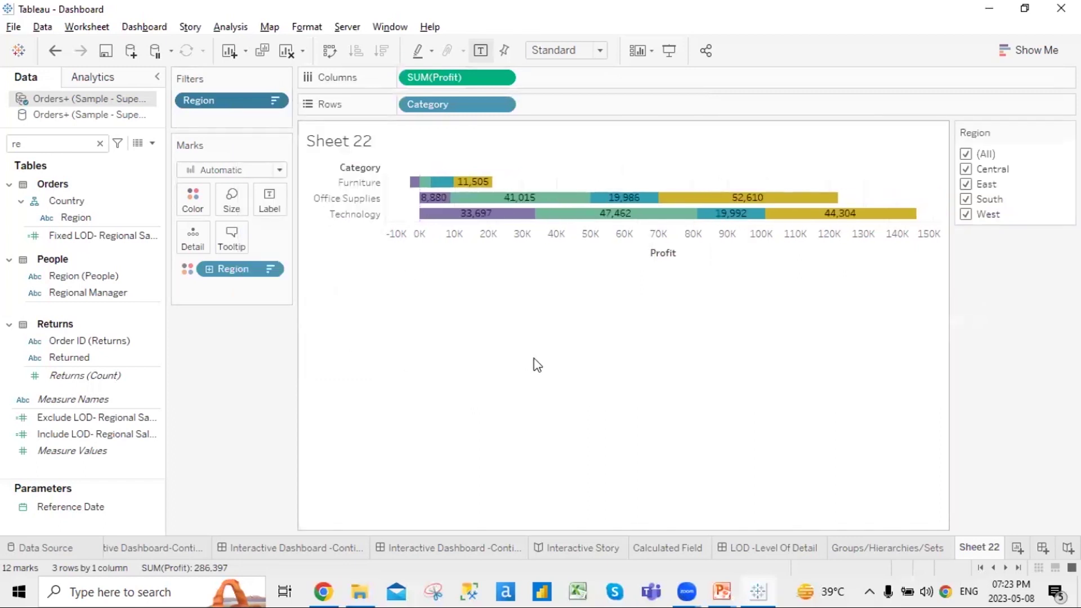
{"action": "right_click", "coordinate": [226, 104]}
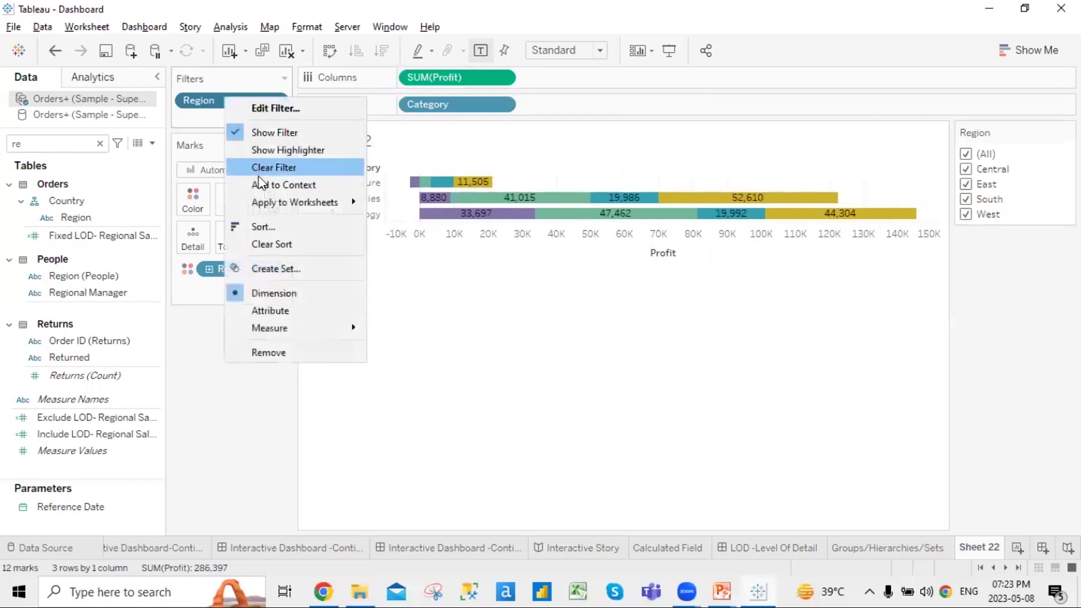
{"action": "left_click", "coordinate": [286, 151]}
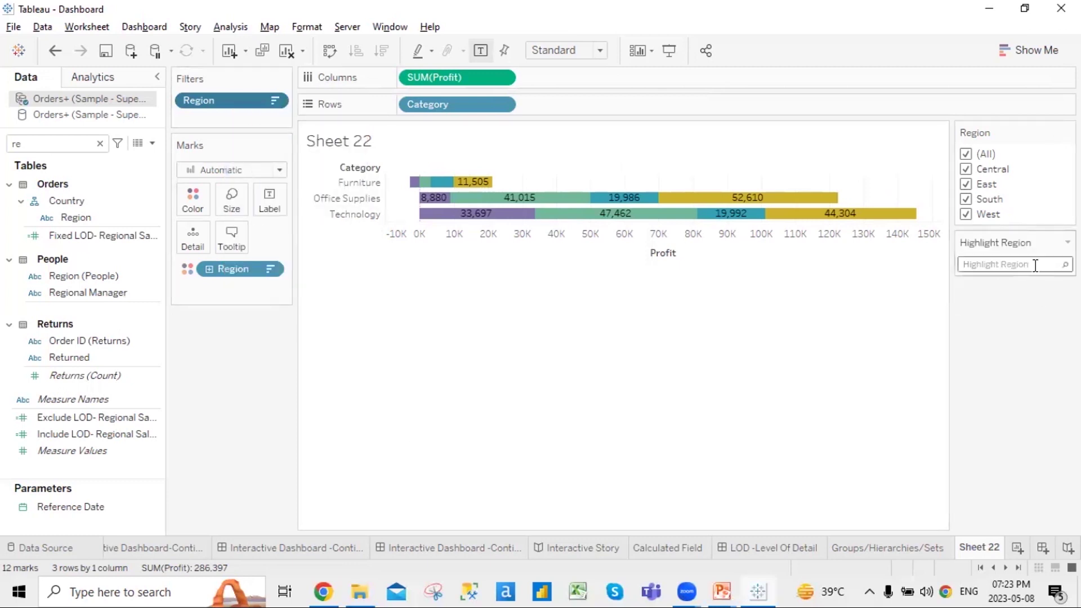
Highlight Central's bars via the Highlight Region card, then clear the highlight
{"action": "left_click", "coordinate": [1035, 265]}
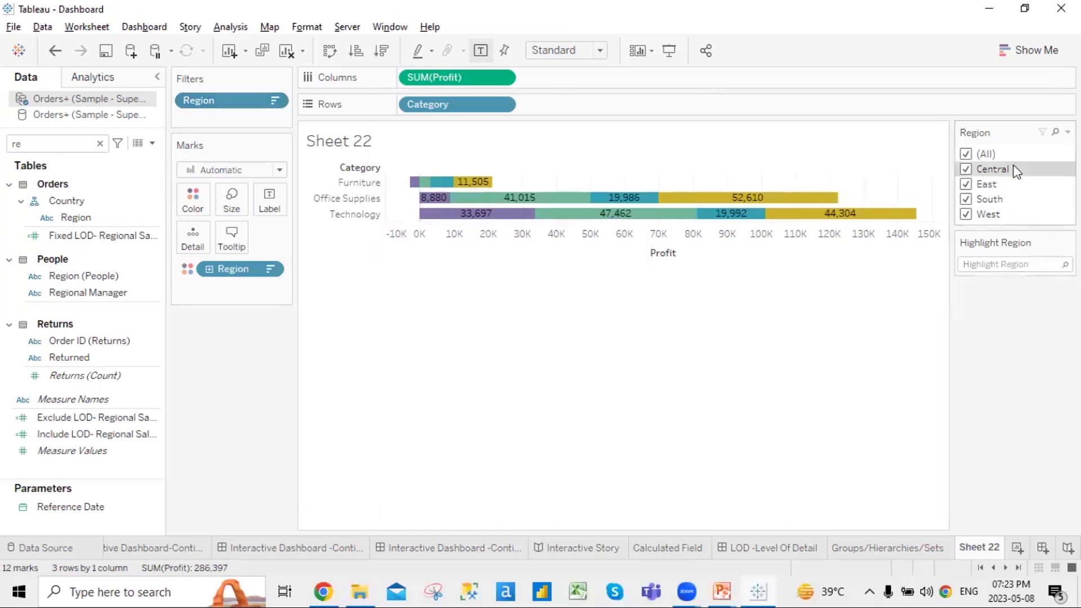
{"action": "left_click", "coordinate": [1017, 264]}
{"action": "left_click", "coordinate": [997, 286]}
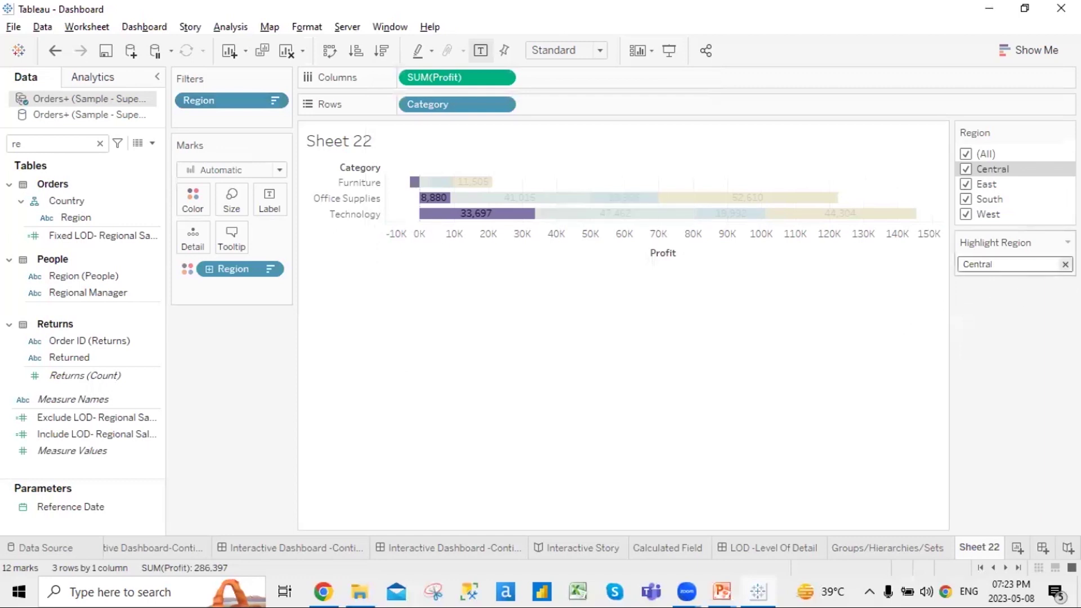
{"action": "left_click", "coordinate": [1017, 264]}
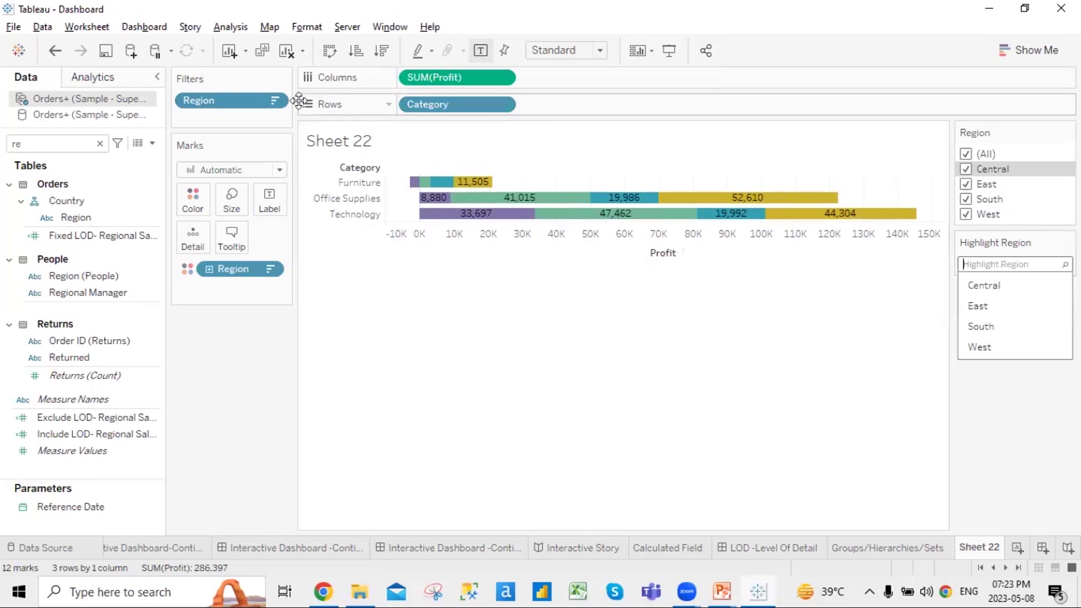
Turn off Show Highlighter on the Region pill, leaving only the Region filter card
{"action": "left_click", "coordinate": [253, 106]}
{"action": "right_click", "coordinate": [254, 104]}
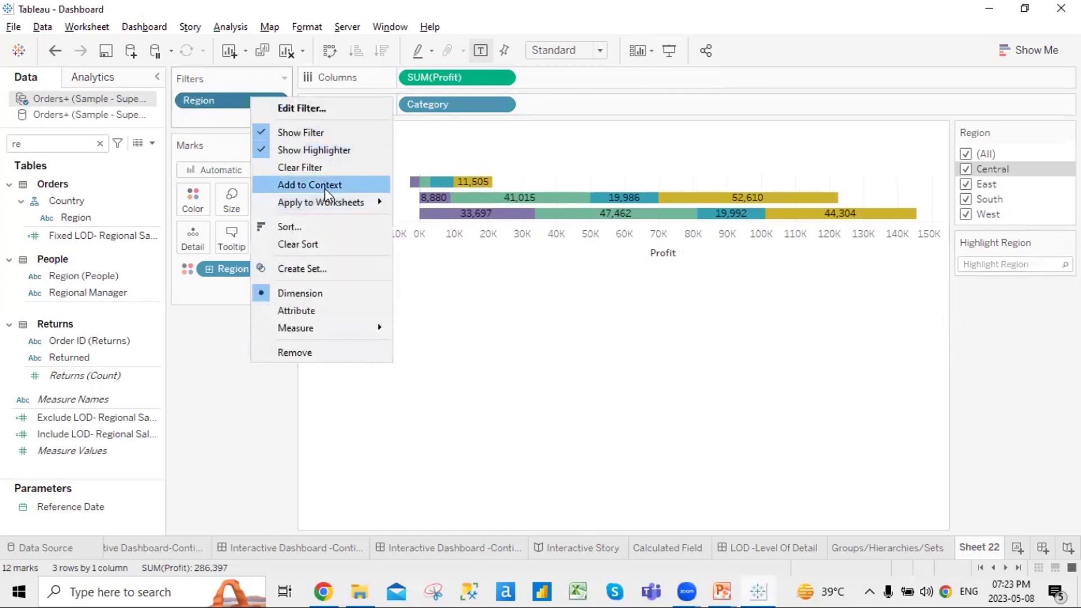
{"action": "left_click", "coordinate": [280, 150]}
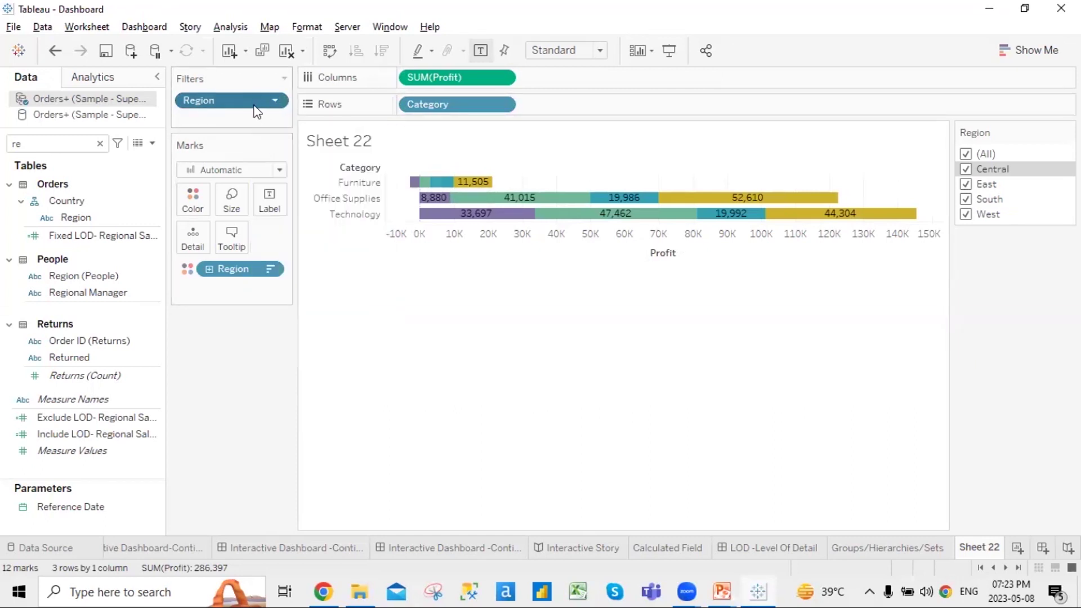
{"action": "right_click", "coordinate": [251, 106]}
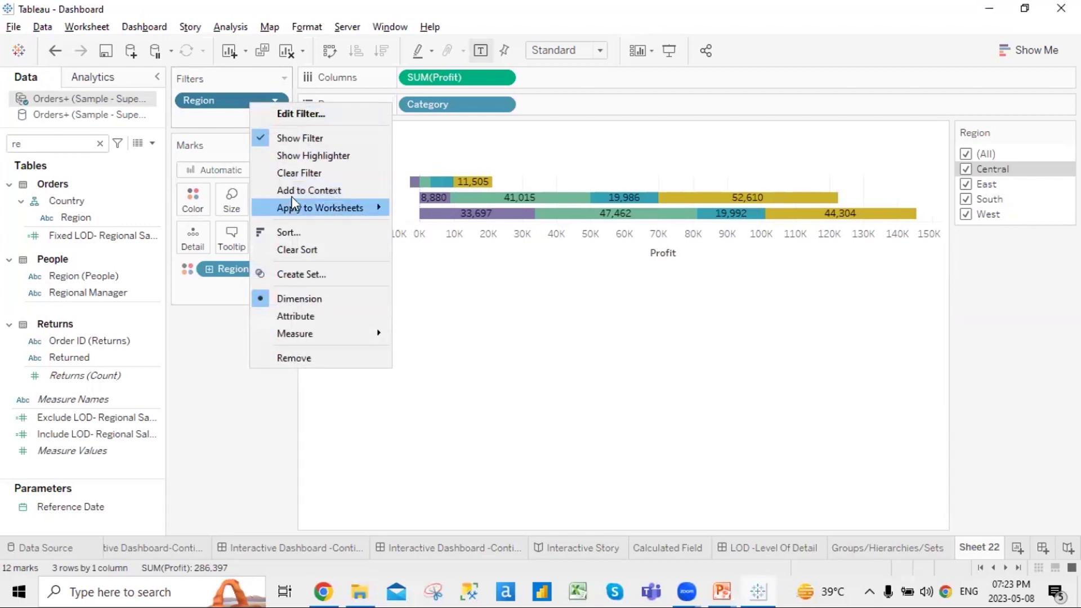
{"action": "mouse_move", "coordinate": [291, 199]}
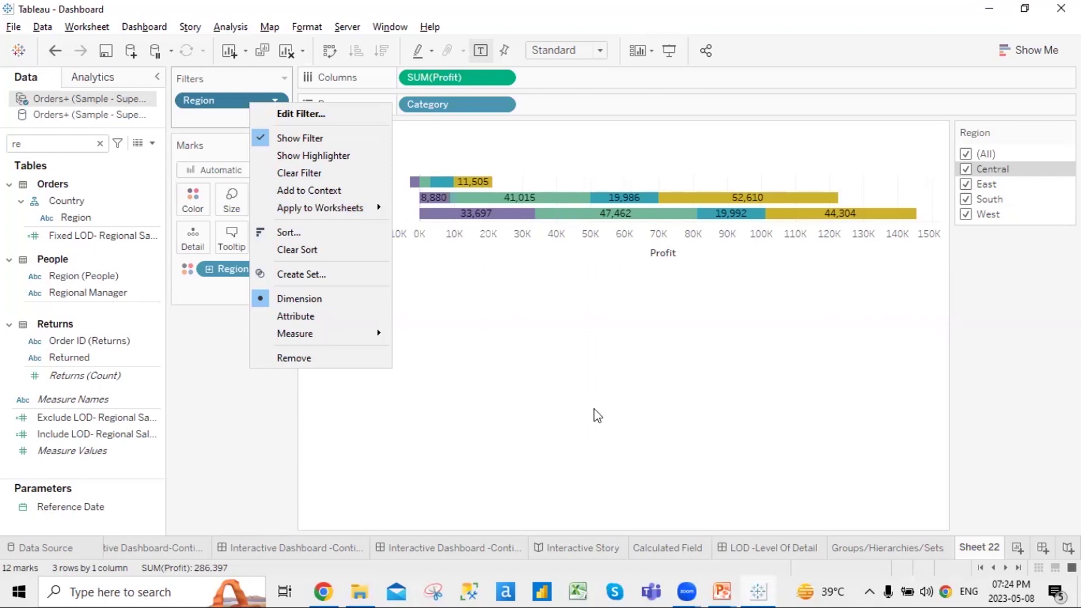
Check the Sort [Region] settings and the Measure submenu, closing both unchanged
{"action": "left_click", "coordinate": [320, 235]}
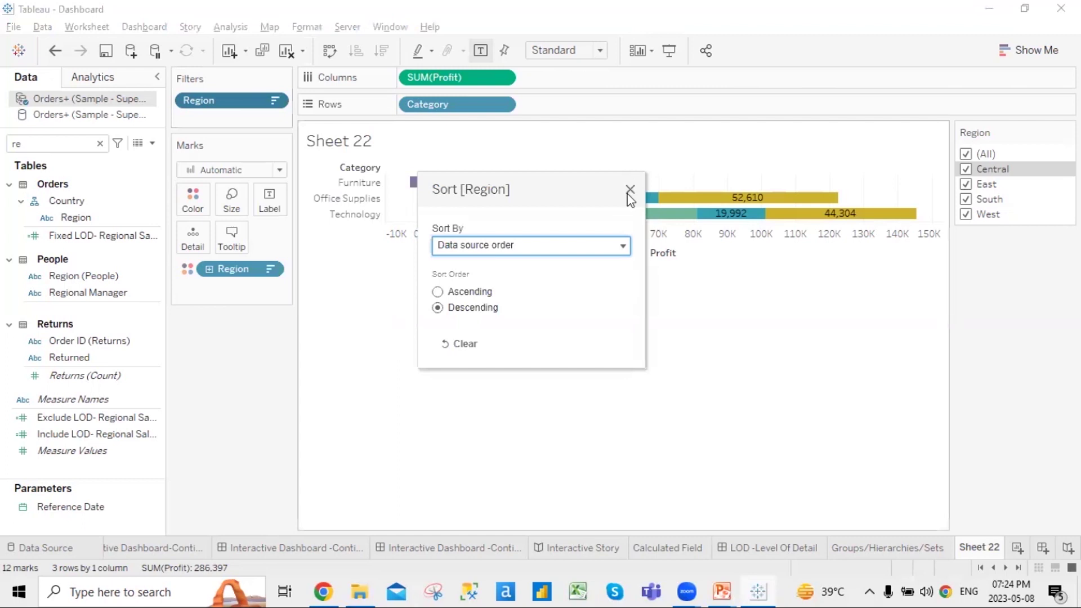
{"action": "left_click", "coordinate": [630, 188]}
{"action": "left_click", "coordinate": [275, 101]}
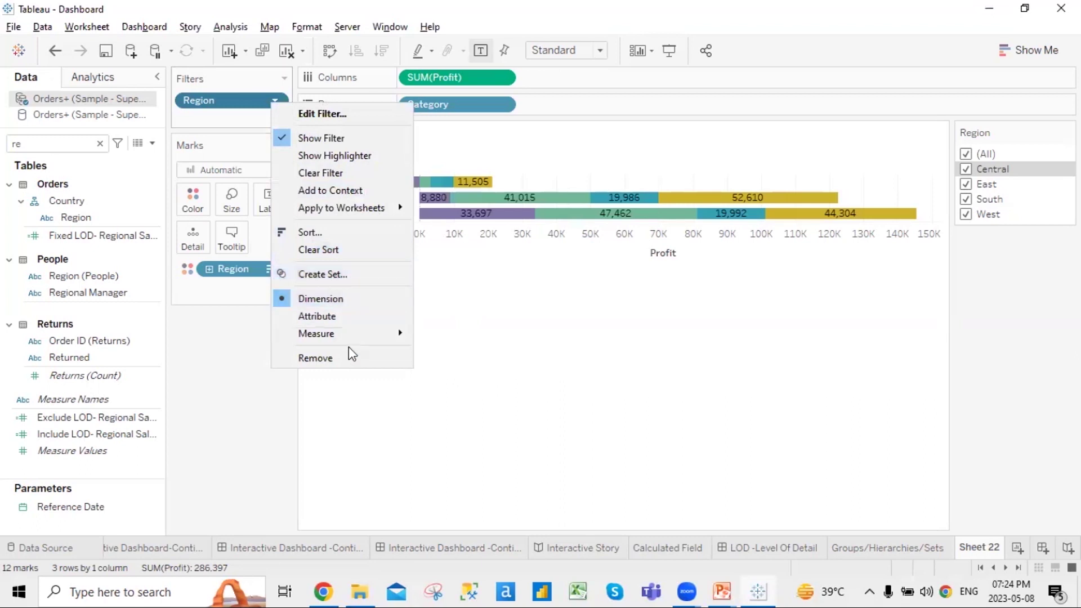
{"action": "mouse_move", "coordinate": [366, 339]}
{"action": "left_click", "coordinate": [532, 361]}
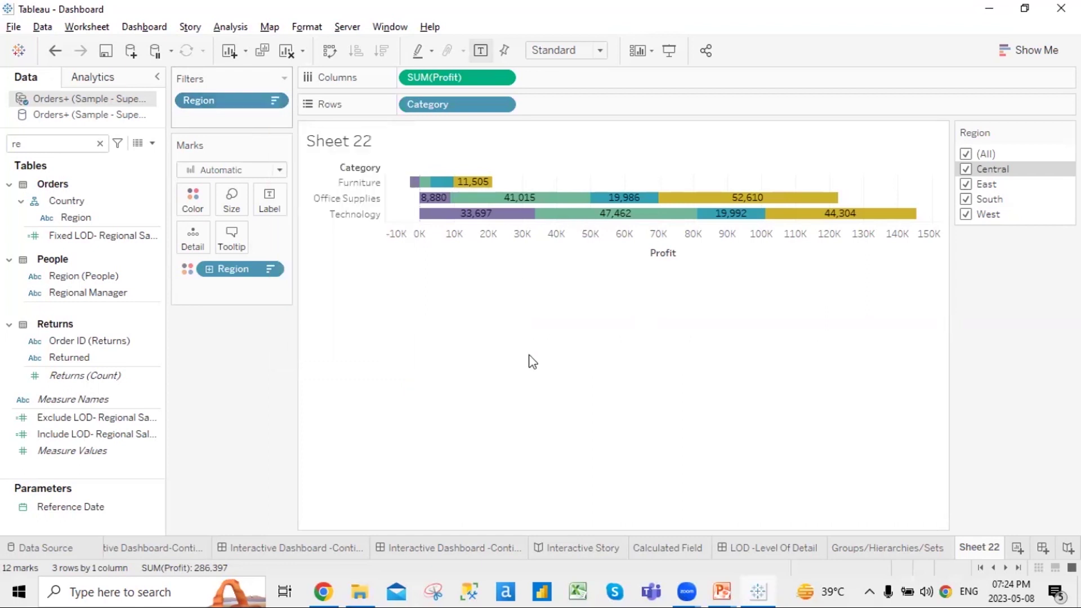